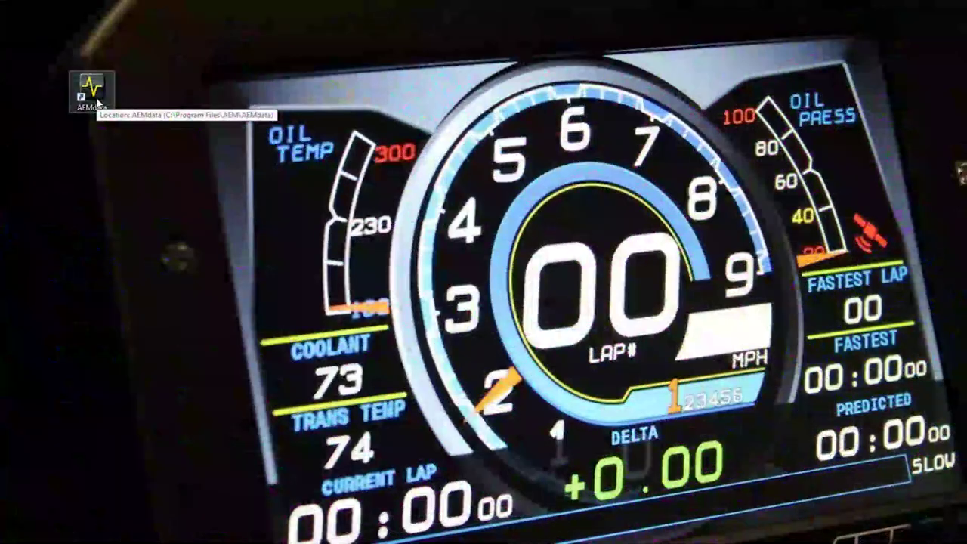
Launch AEMdata, open the 15 June 2020 Gingerman log file in a new empty project, and dismiss Quick Start
double_click(92, 89)
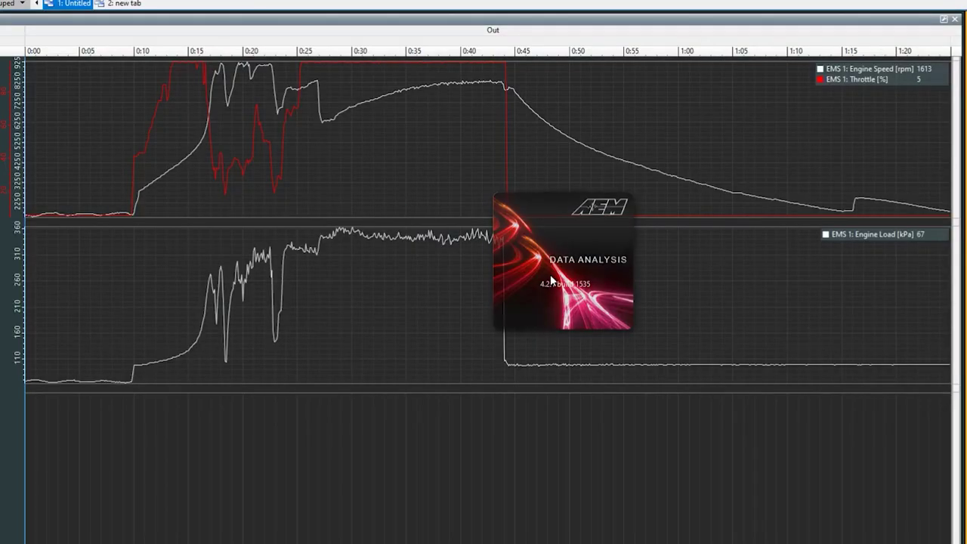
mouse_move(503, 142)
left_mouse_down()
mouse_move(683, 162)
mouse_move(491, 131)
left_mouse_up()
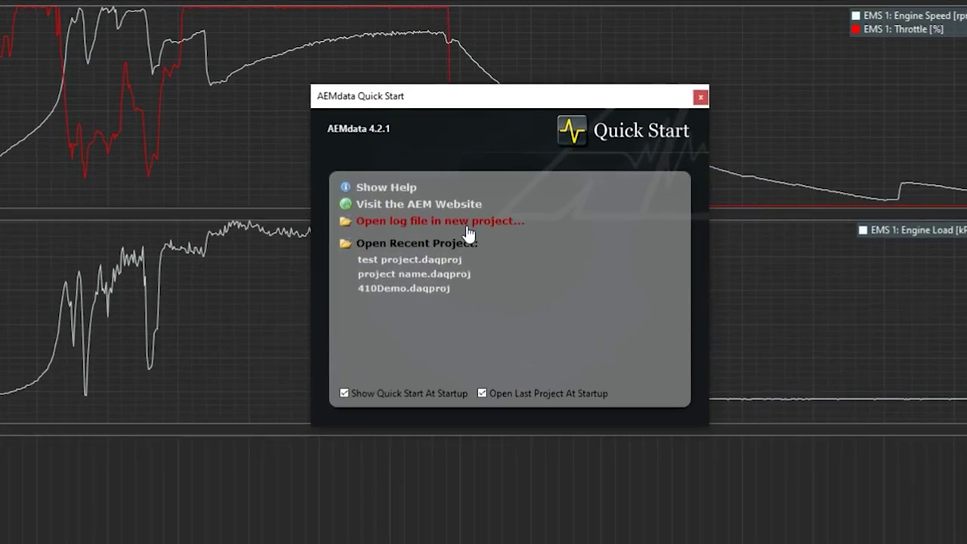
left_click(466, 223)
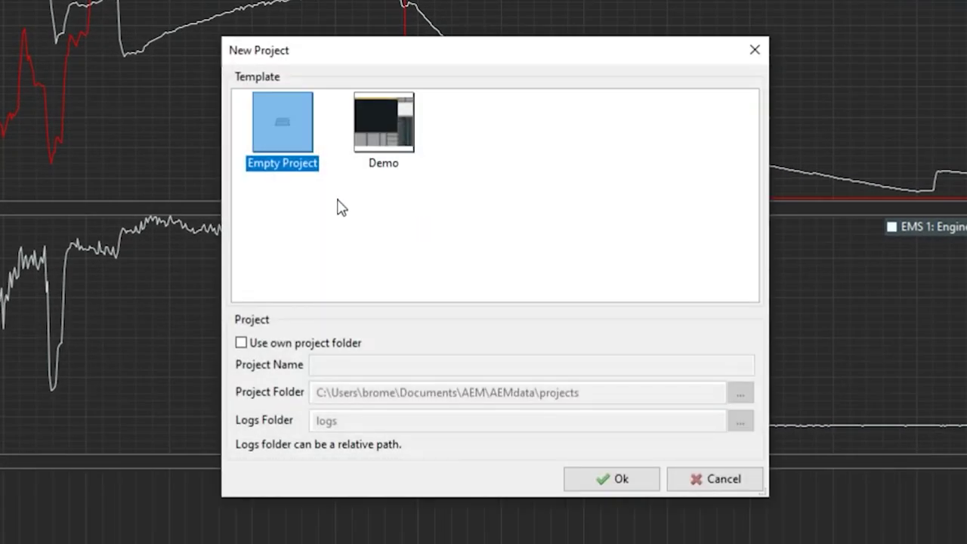
left_click(608, 479)
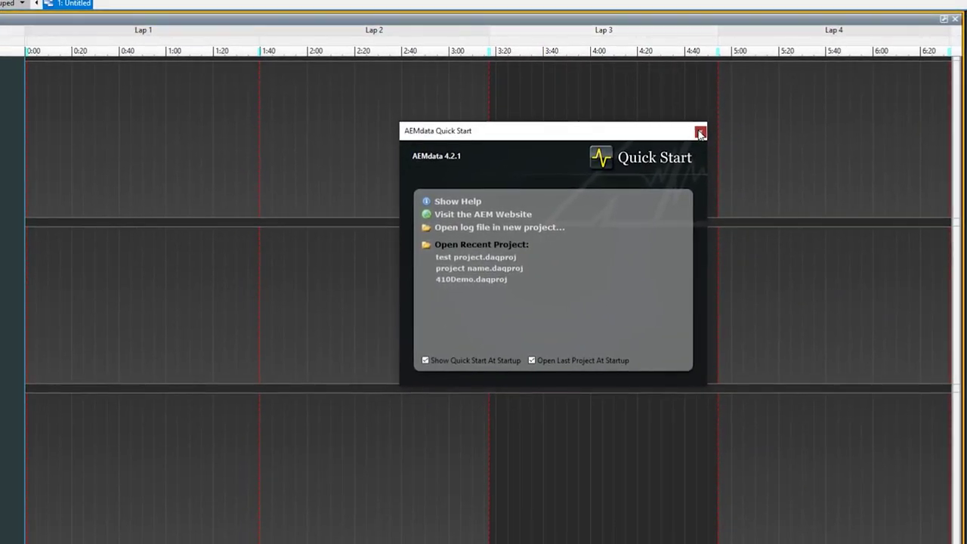
left_click(700, 133)
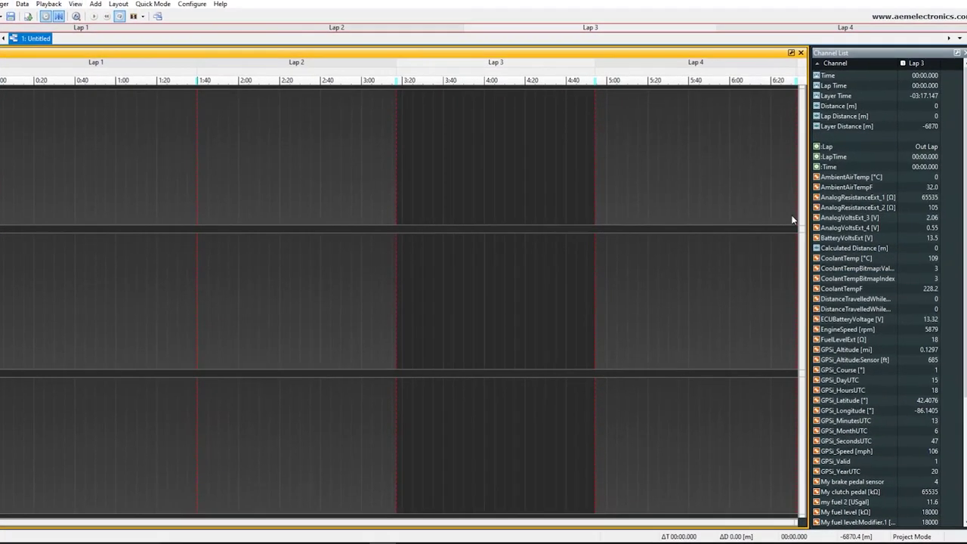
Add the VehicleSpeed [mph] channel to the uppermost lane of the trace graph
scroll(869, 378, "down", 5)
mouse_move(848, 471)
left_mouse_down()
mouse_move(579, 280)
mouse_move(448, 166)
left_mouse_up()
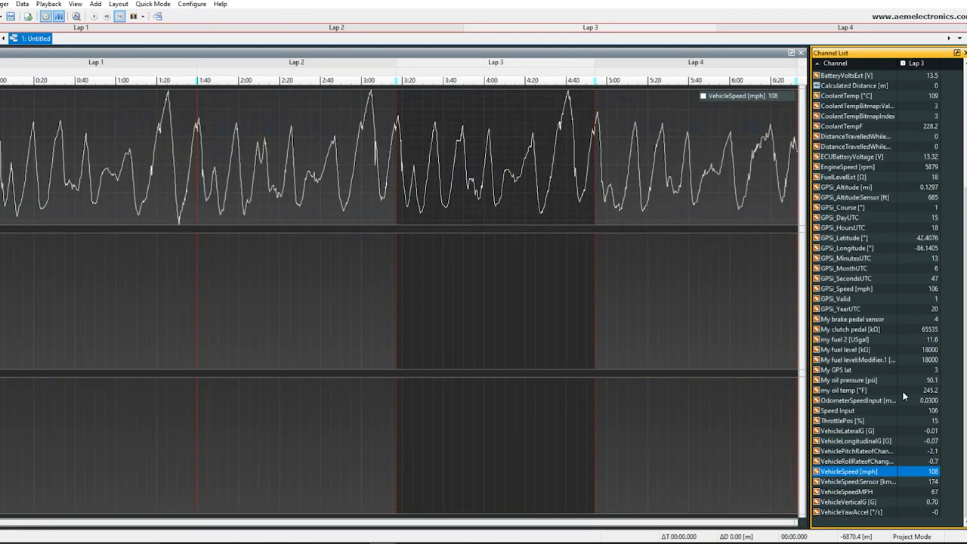
Shorten the channel list from above, narrow the trace graph, and widen the channel list to free space above it
left_click_drag(839, 46, 874, 349)
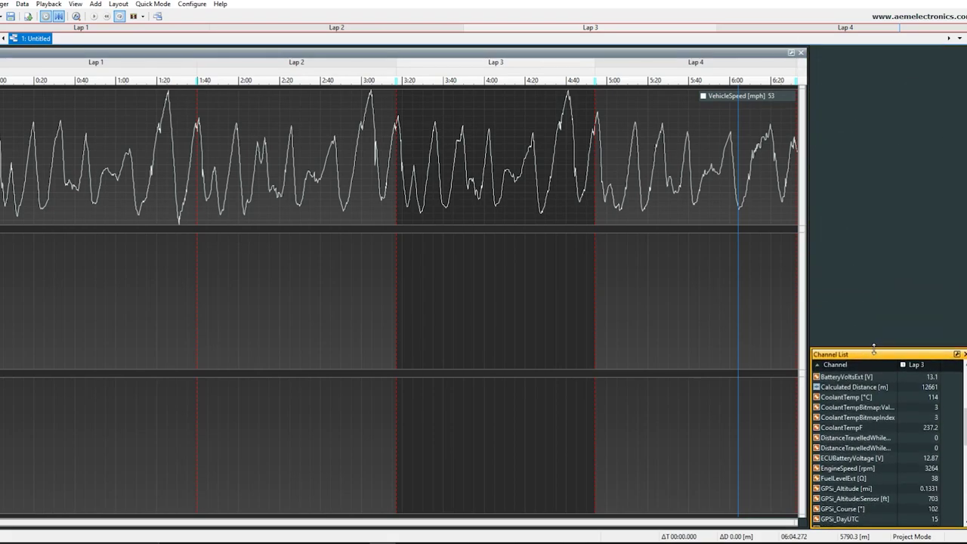
left_click_drag(807, 284, 700, 291)
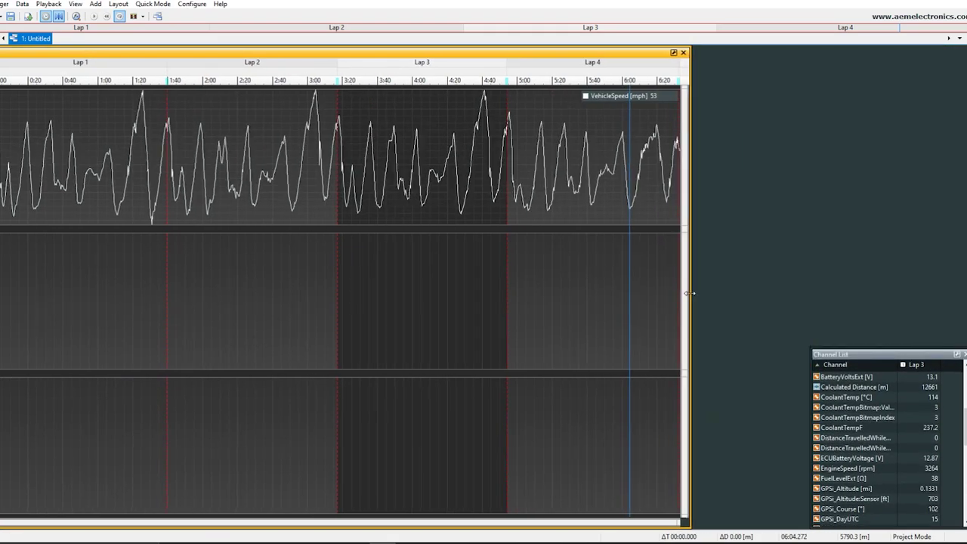
left_click_drag(808, 367, 698, 366)
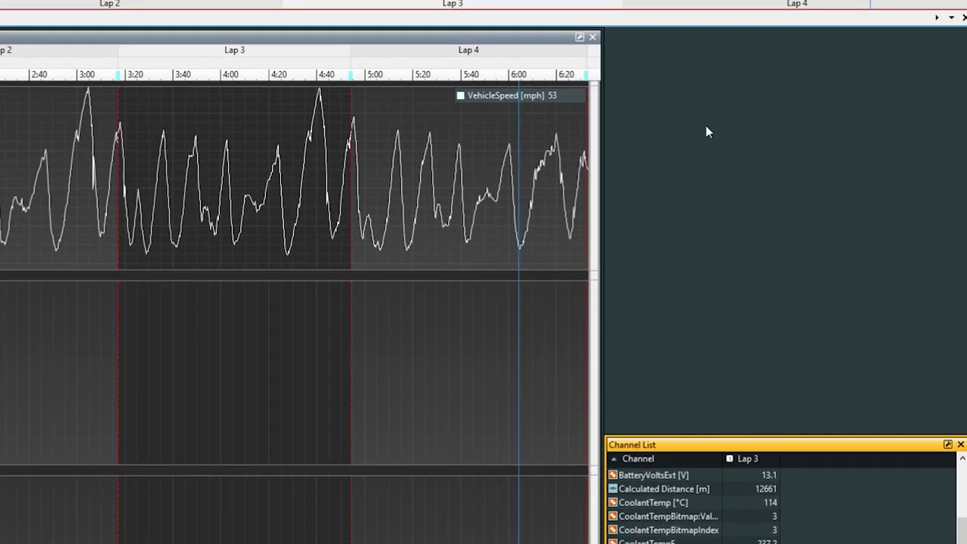
Add a Track view in the empty area above the channel list
right_click(776, 120)
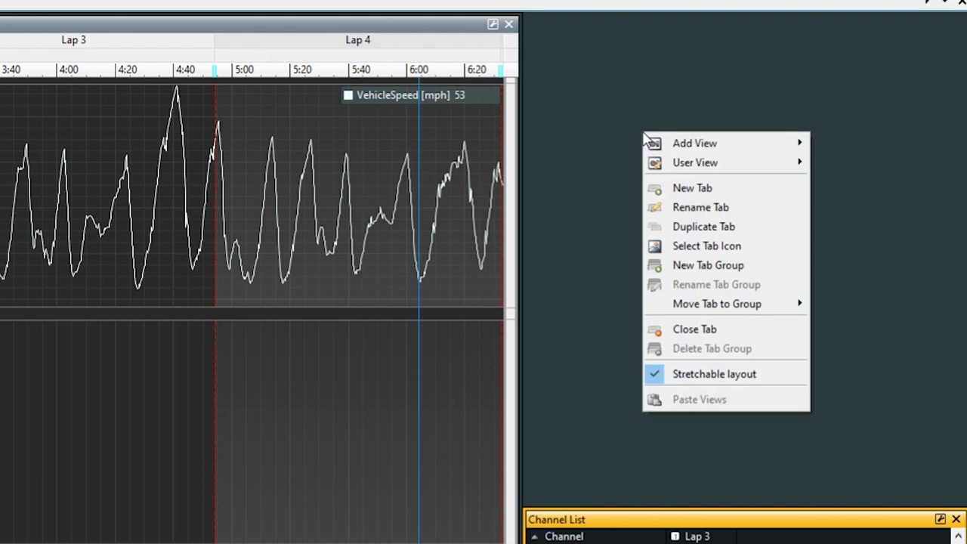
mouse_move(688, 144)
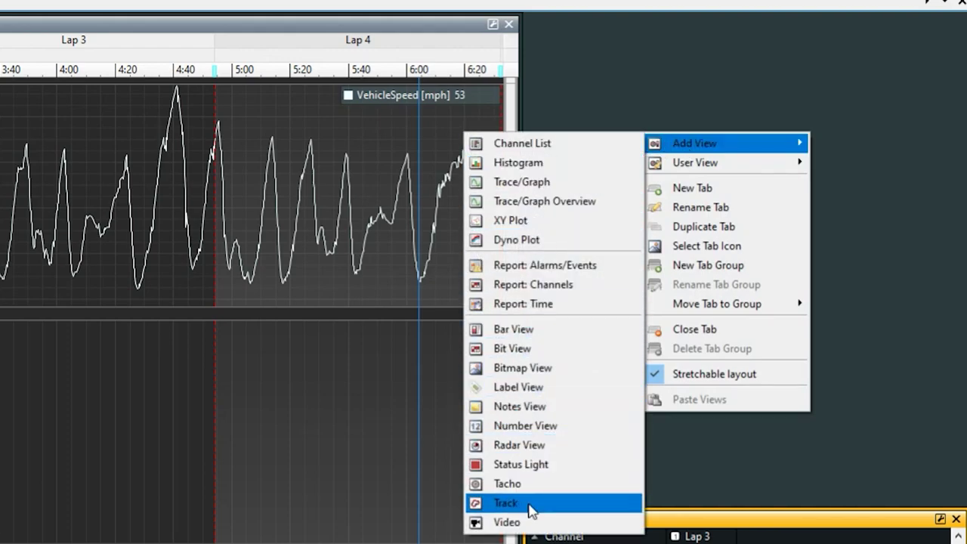
left_click(529, 508)
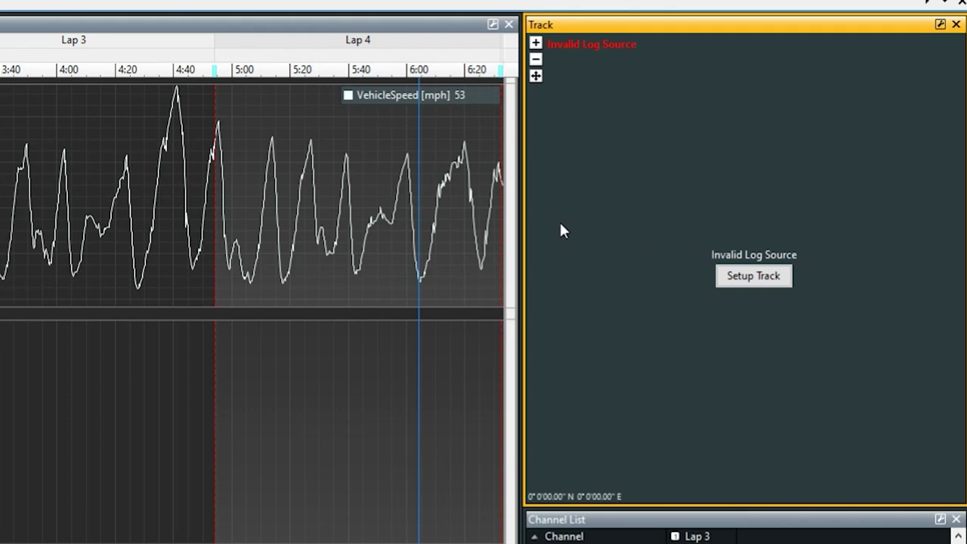
Open the track setup and assign GPSi_Valid as the GPS Valid Channel
left_click(753, 276)
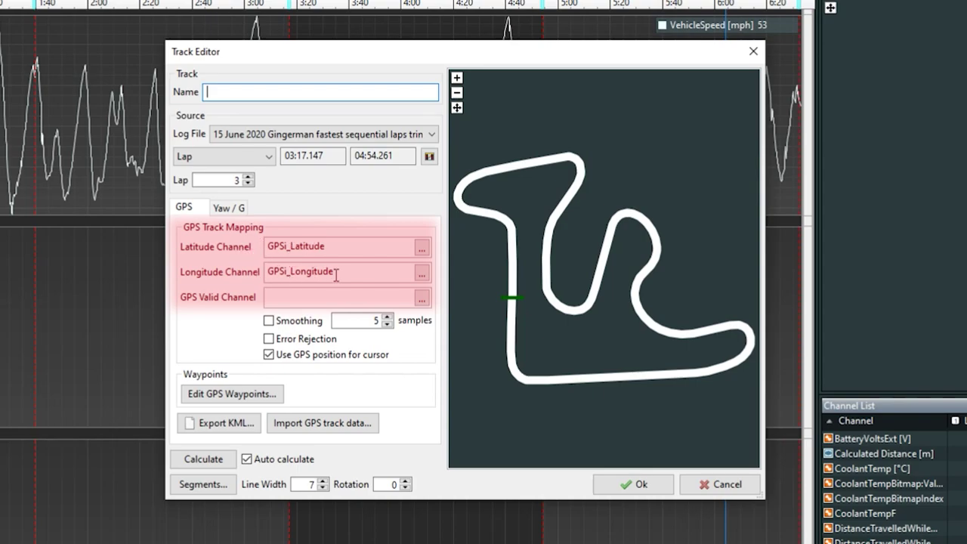
key("Tab")
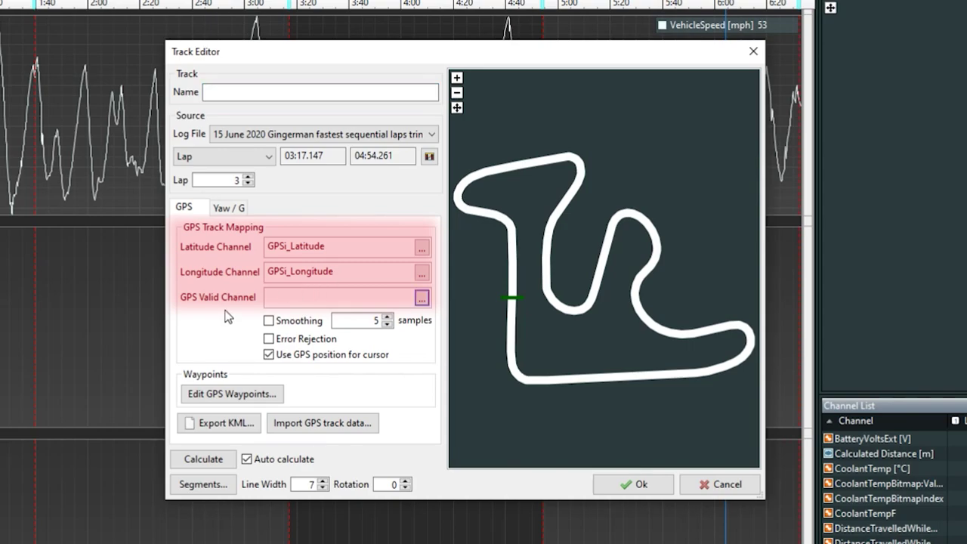
left_click(422, 298)
scroll(335, 332, "down", 10)
left_click(261, 340)
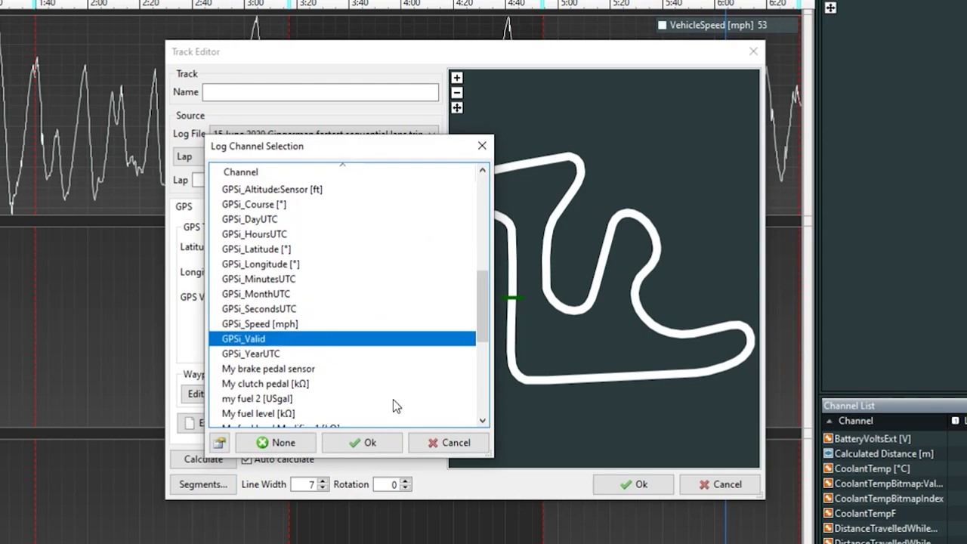
left_click(370, 442)
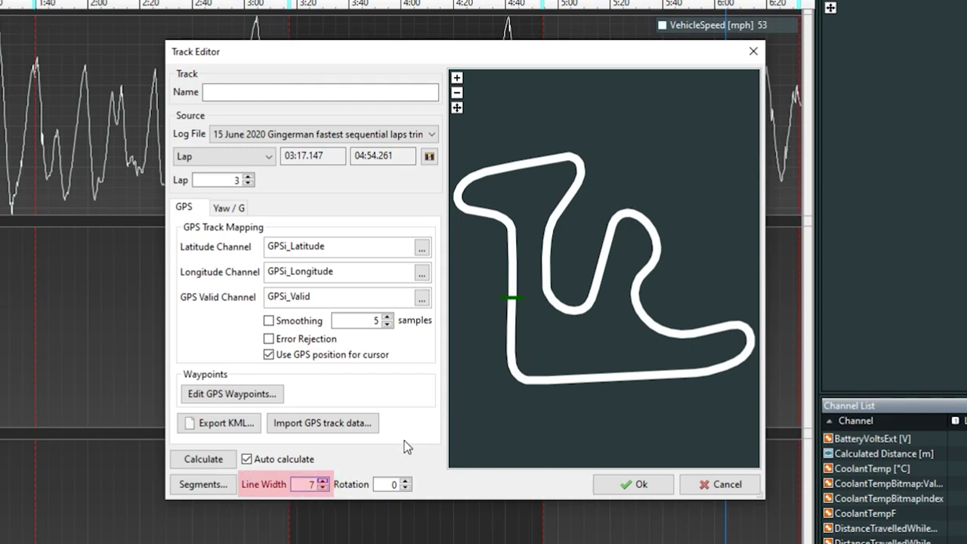
Recalculate the track map with a line width of 4, and restore the line width to 7
left_click(322, 488)
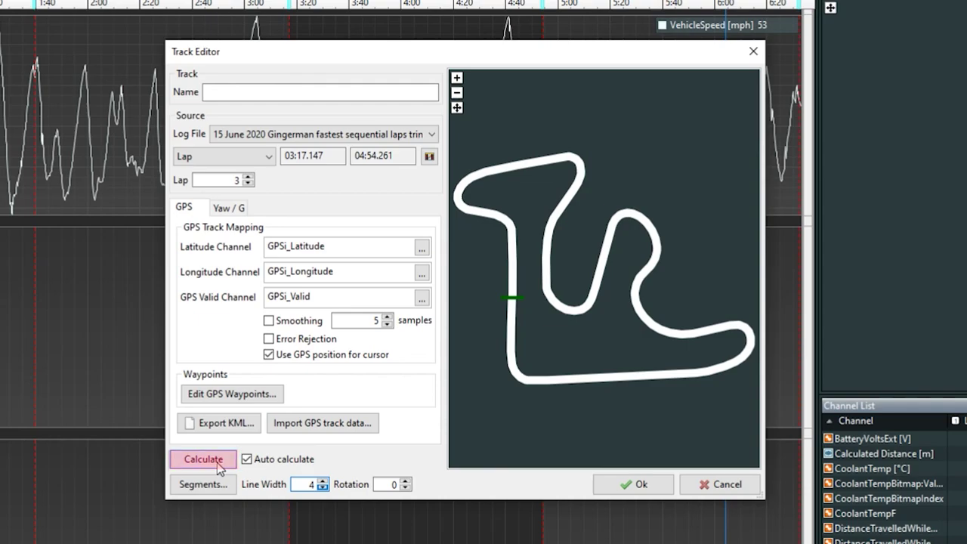
left_click(216, 462)
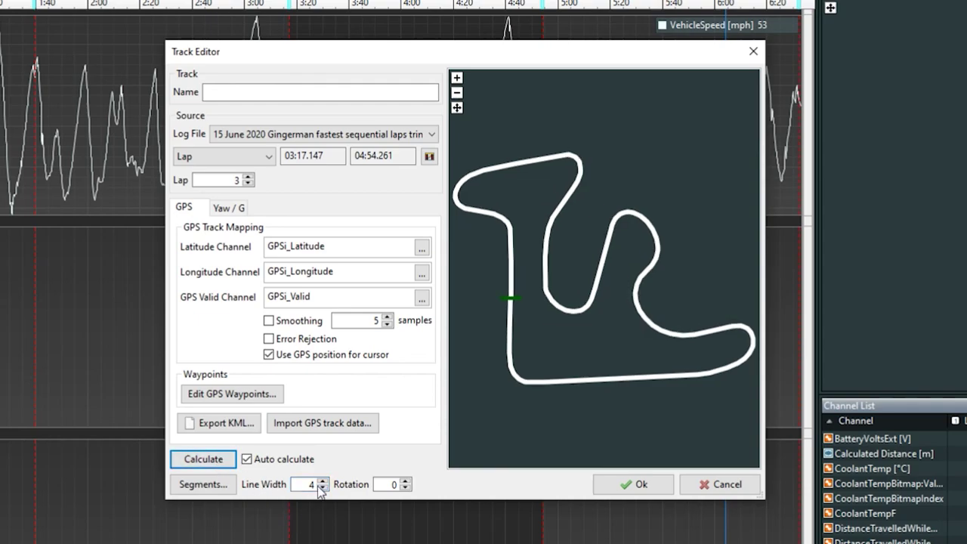
left_click(323, 482)
left_click(322, 482)
left_click(204, 458)
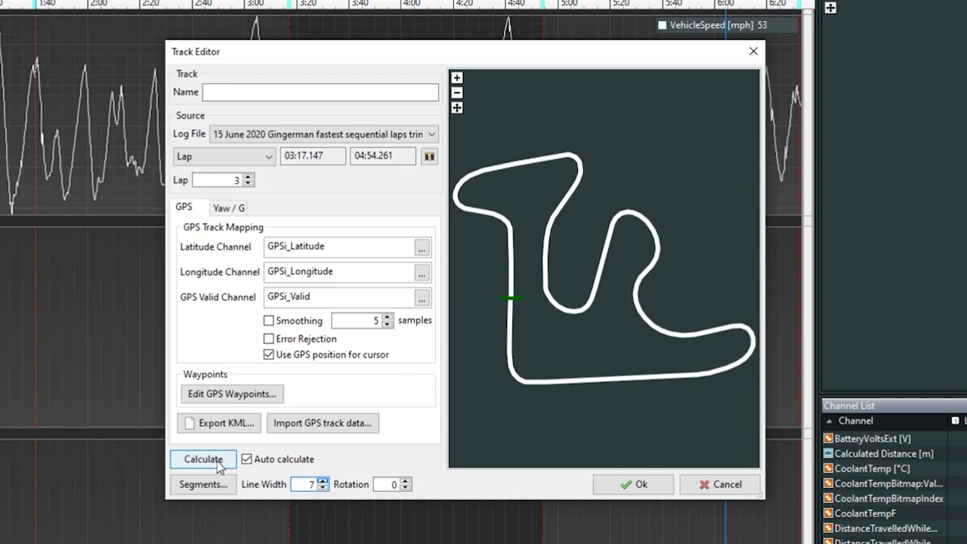
Recalculate the track map with a rotation of 10, and reset the rotation to 0
left_click(405, 481)
left_click(406, 482)
left_click(406, 481)
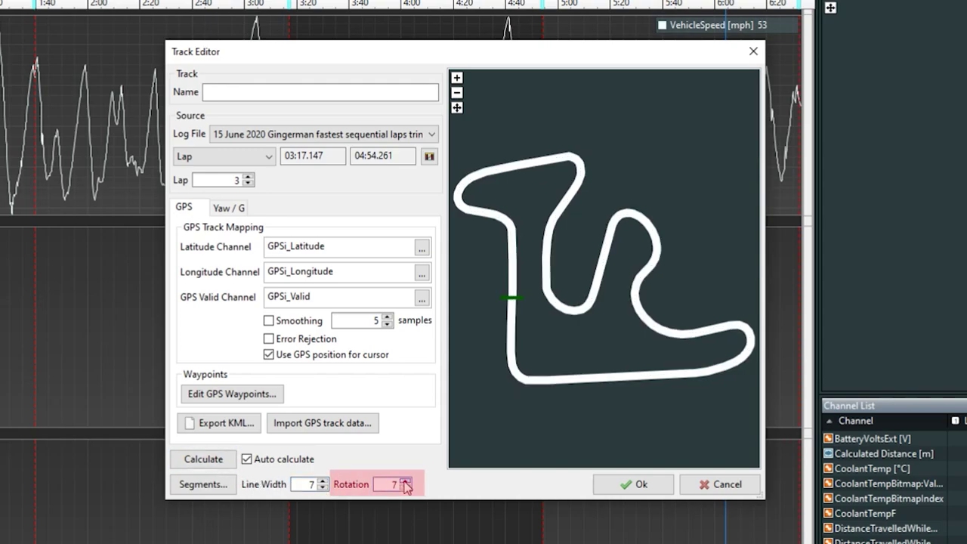
left_click(185, 463)
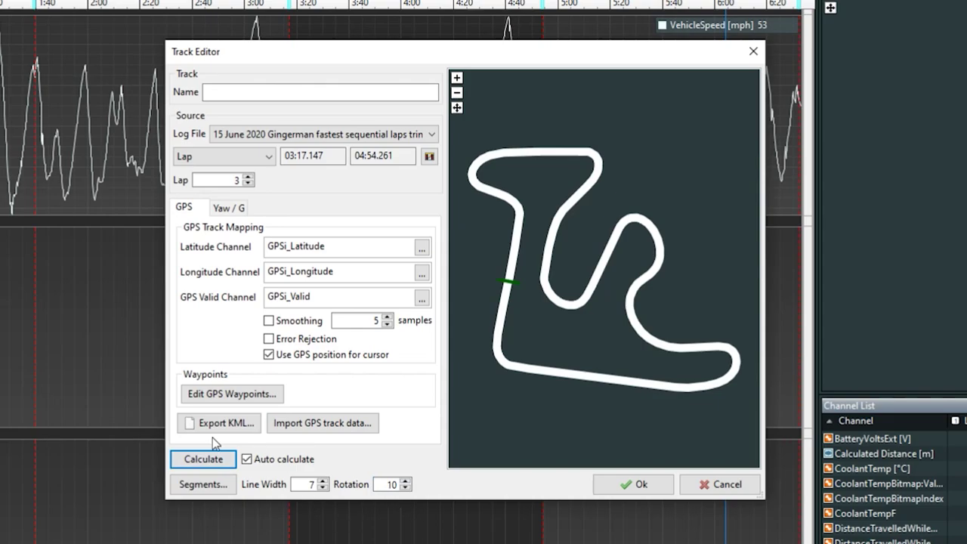
key("BackSpace")
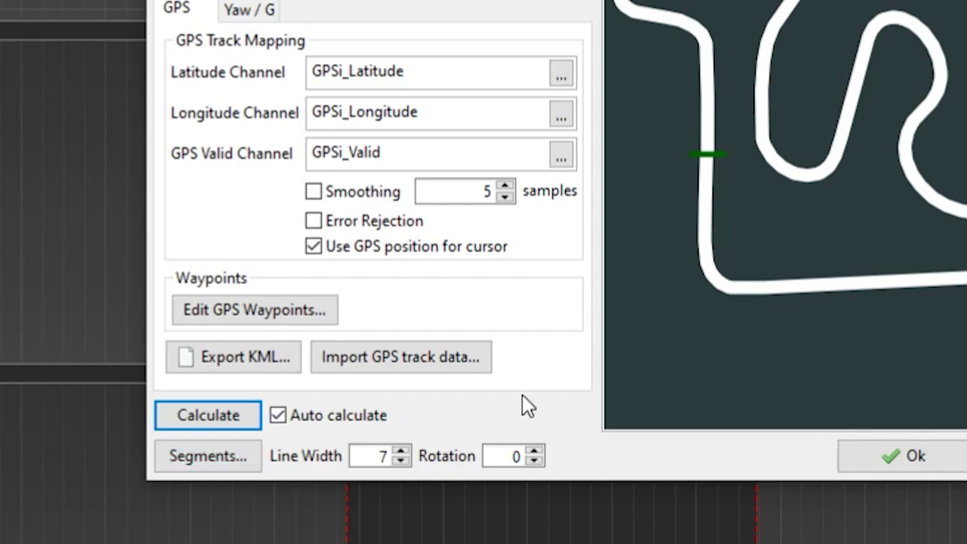
Generate the track segments using a 50 m minimum segment size and 300 m maximum turn radius, and accept the segment list
left_click(214, 458)
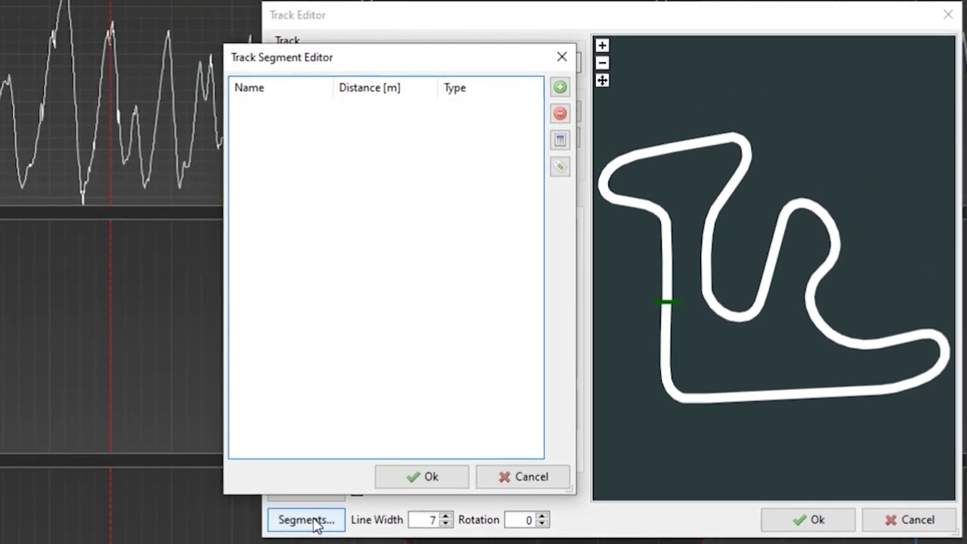
left_click(561, 145)
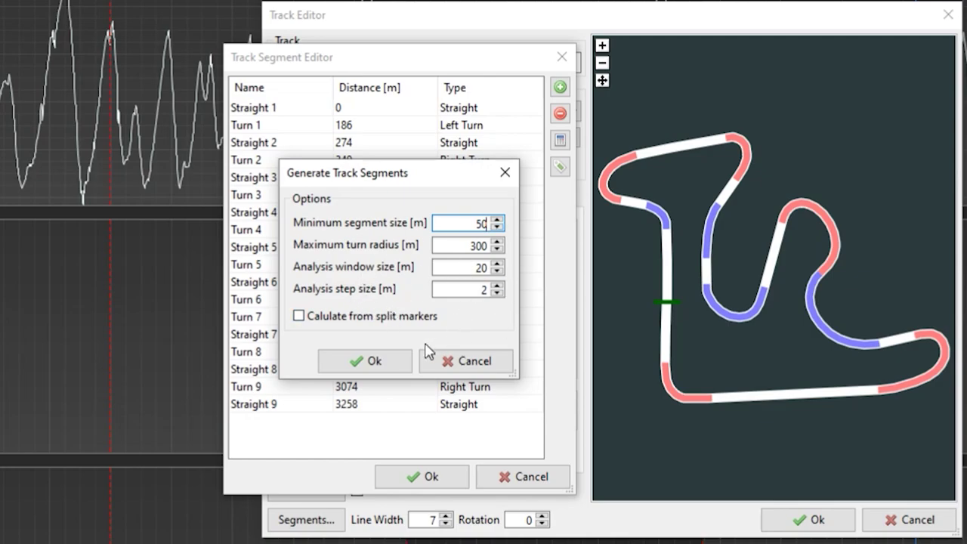
left_click(375, 361)
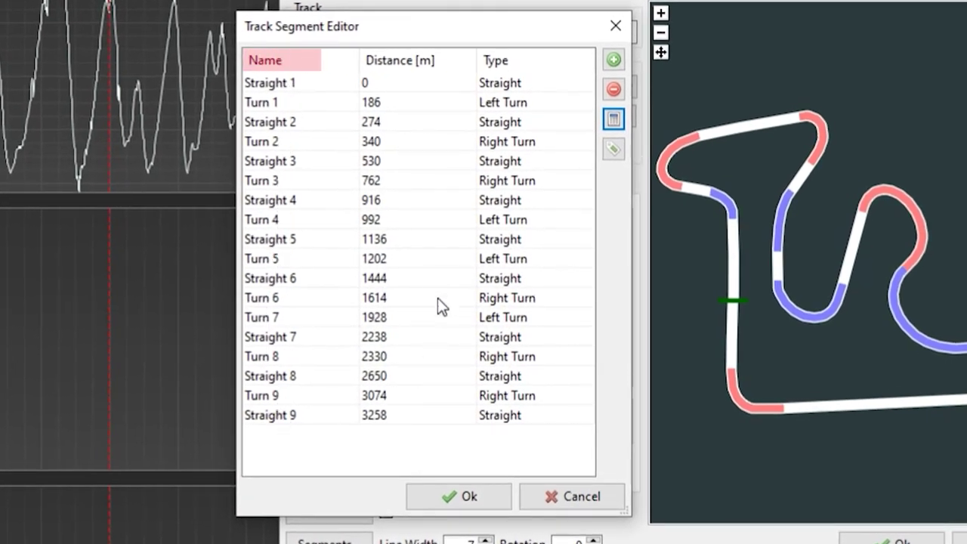
left_click(391, 113)
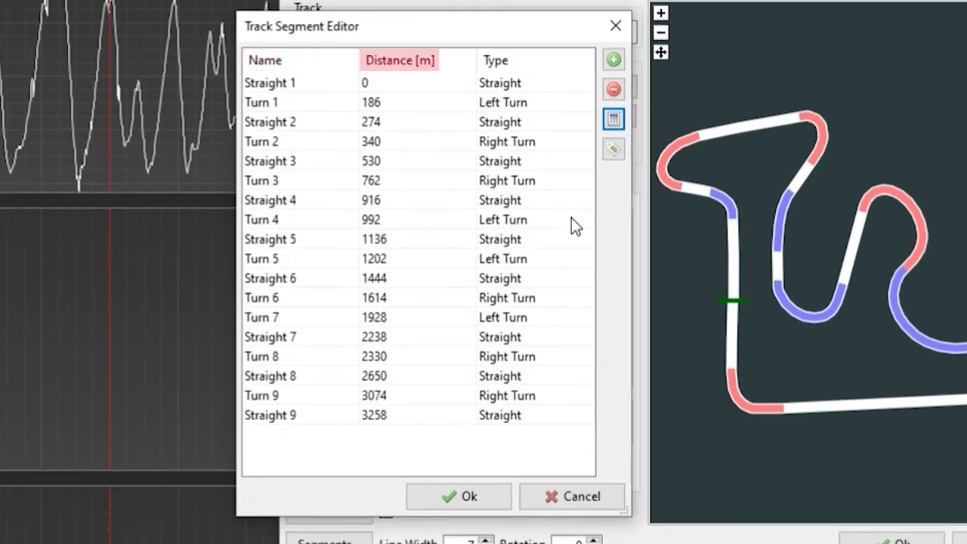
left_click(518, 99)
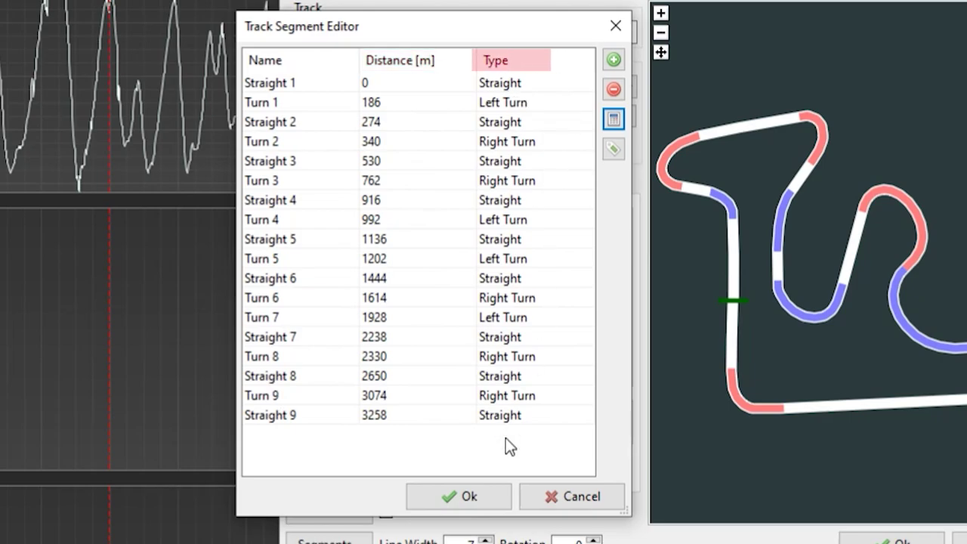
left_click(481, 503)
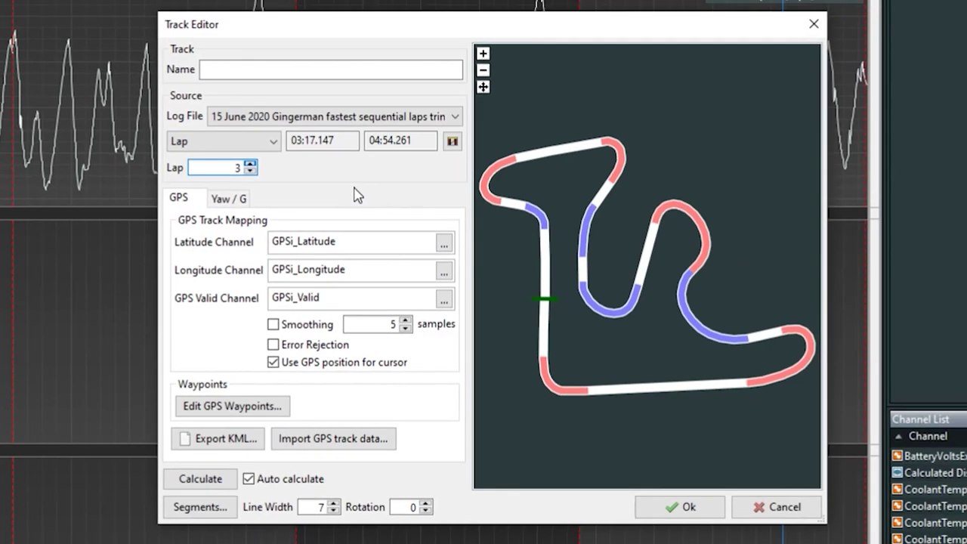
Try other source laps for the track map, including lap 1, and return the source lap to 3
left_click(250, 171)
left_click(250, 171)
left_click(250, 164)
left_click(250, 164)
left_click(250, 171)
left_click(250, 170)
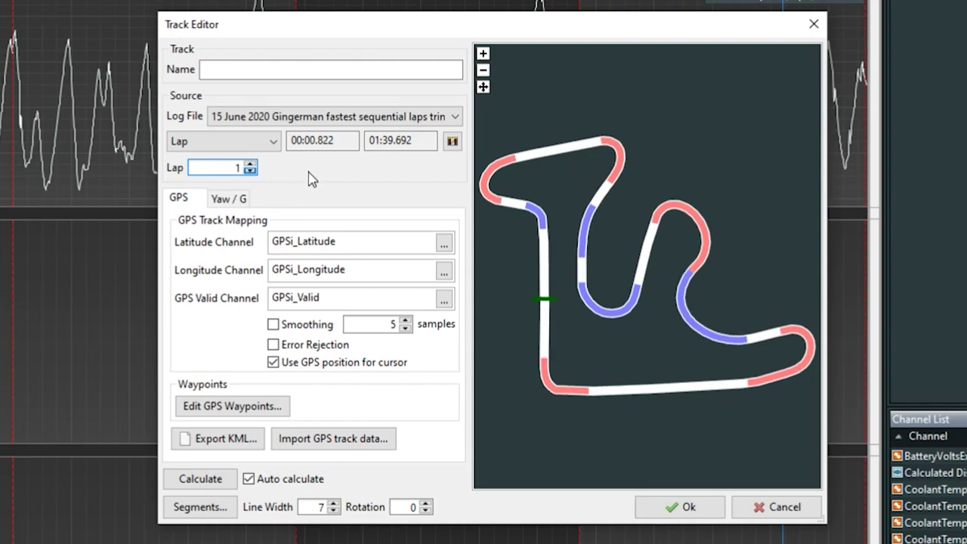
left_click(250, 164)
left_click(250, 164)
Name the track Test Track and accept the track setup
left_click(246, 69)
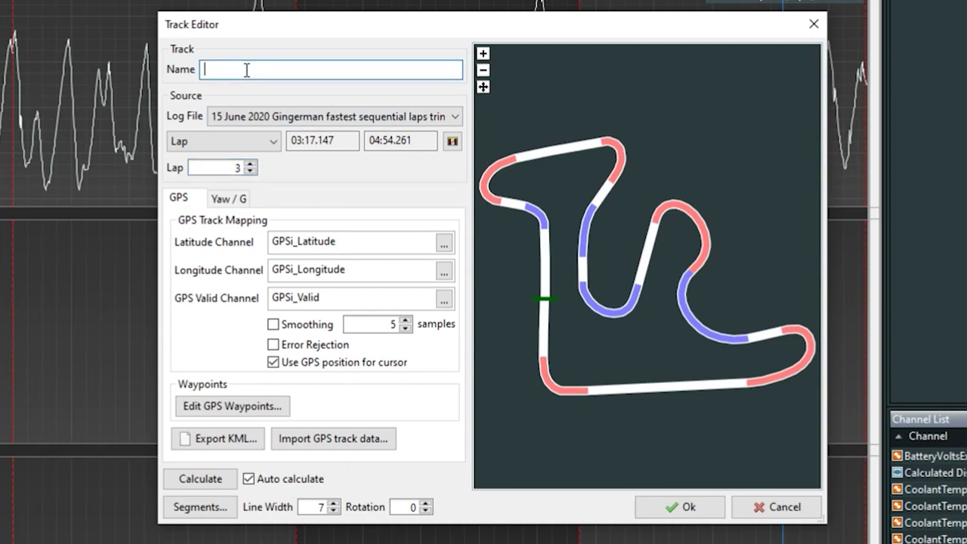
type("Test Track")
left_click(696, 518)
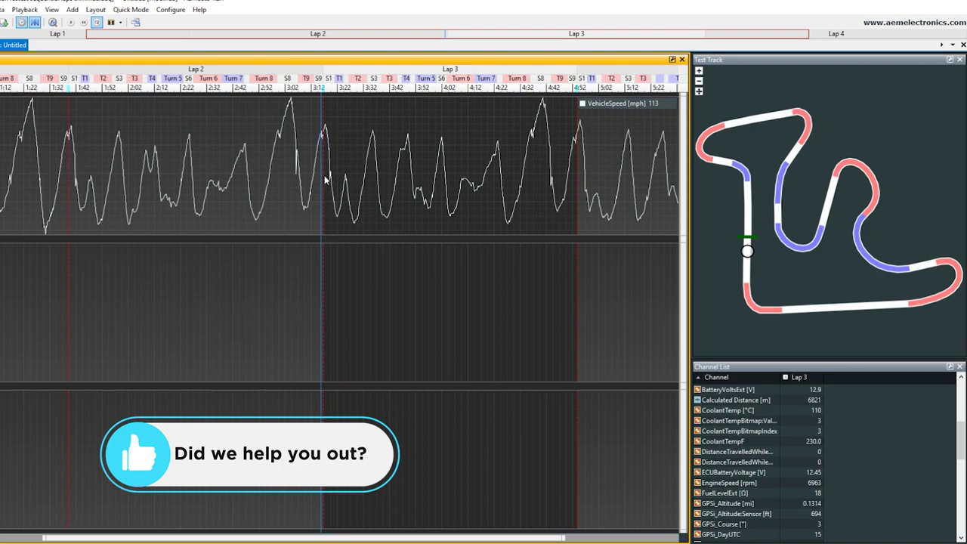
Add a GPS lap beacon at the cursor position at the start of lap 3 in the trace graph
scroll(330, 167, "up", 6)
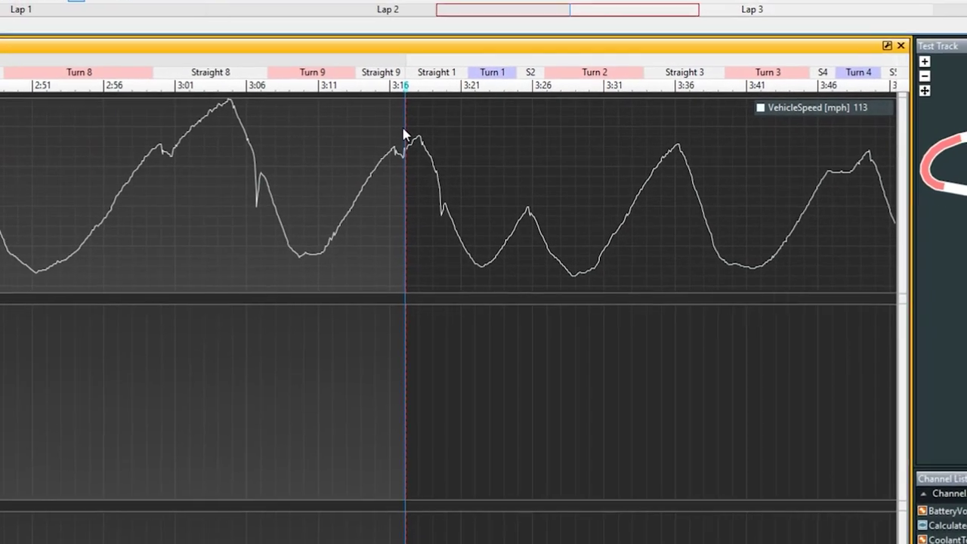
right_click(412, 145)
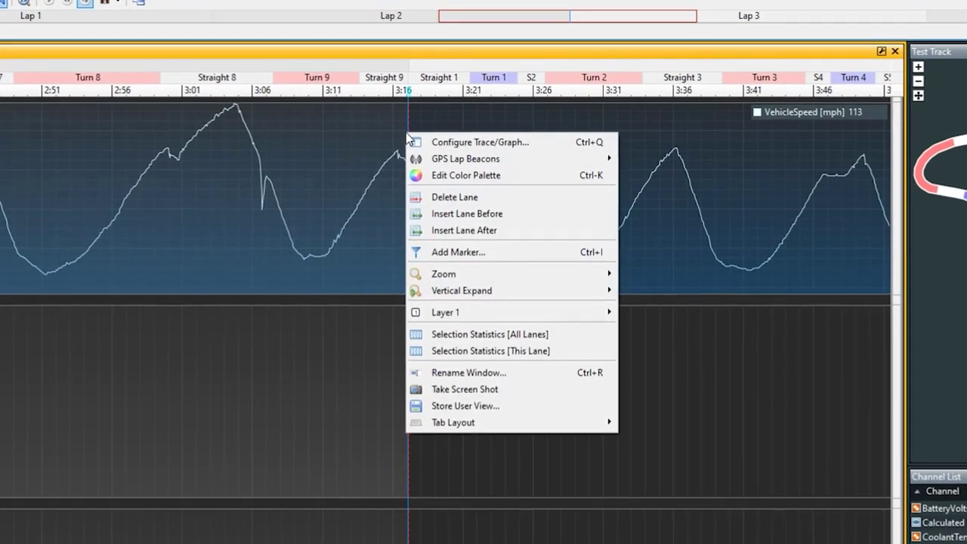
mouse_move(437, 155)
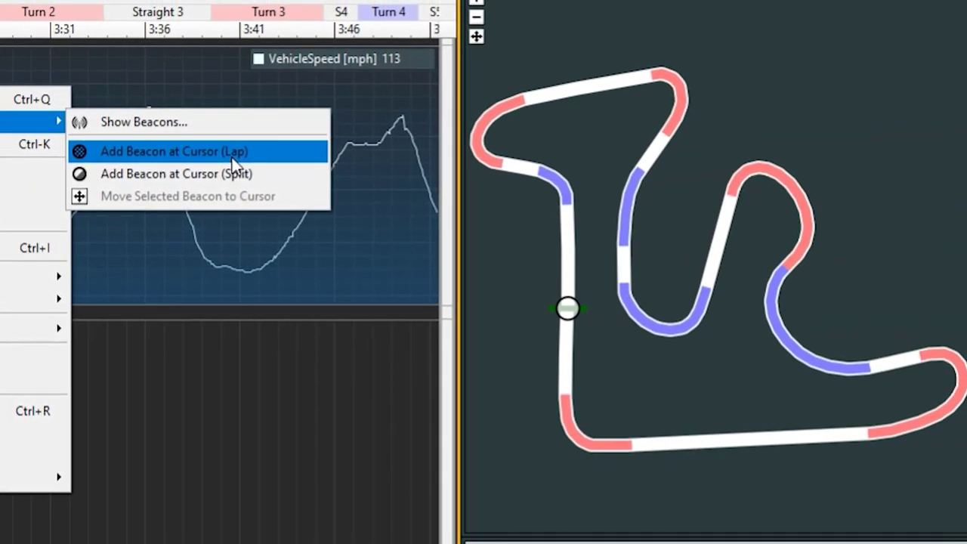
left_click(233, 151)
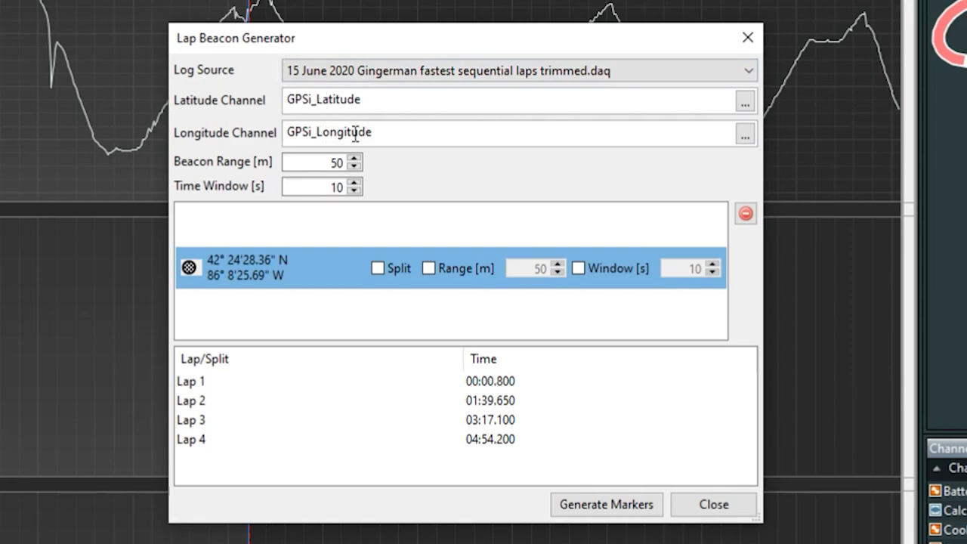
Set the lap beacon range to 30 m and the time window to 60 s
key("Tab")
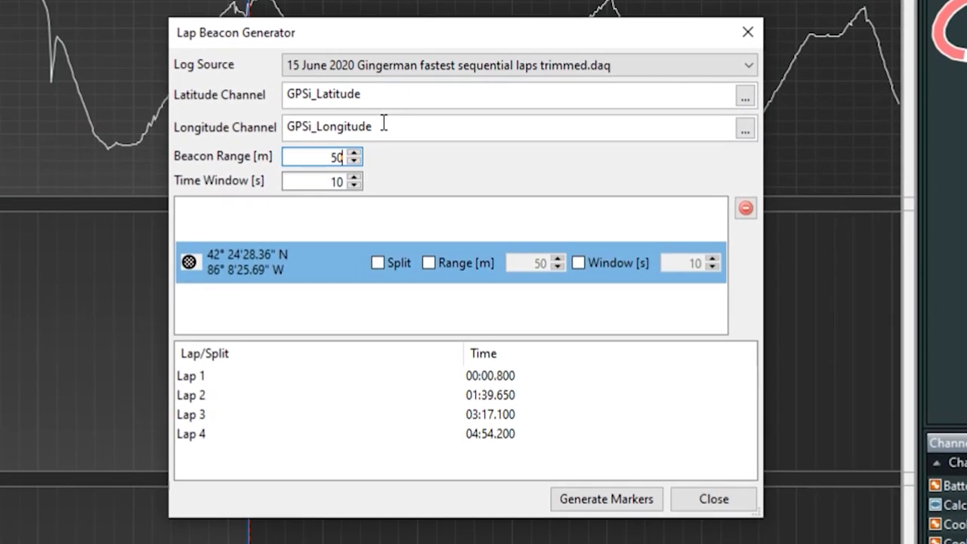
double_click(334, 157)
type("30")
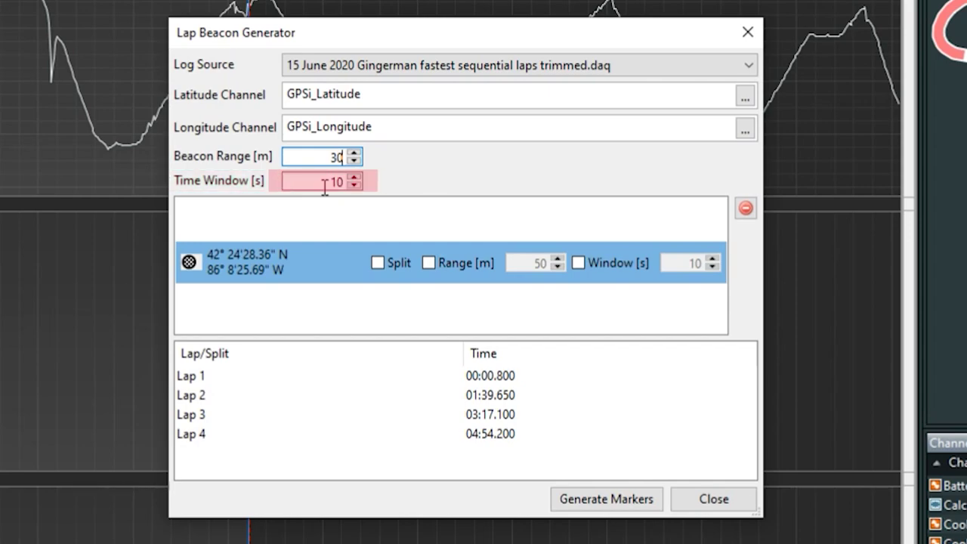
key("Tab")
type("100000")
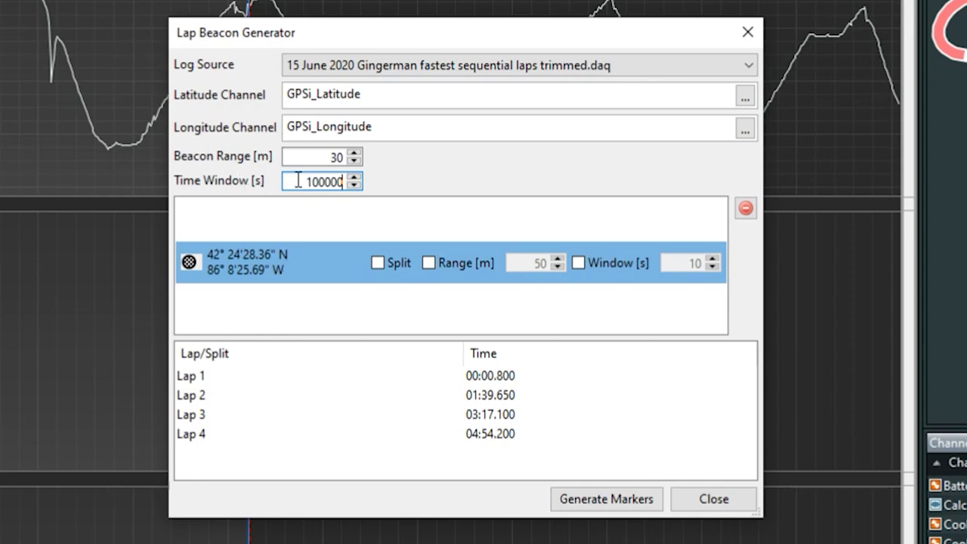
left_click_drag(297, 182, 354, 183)
type("60")
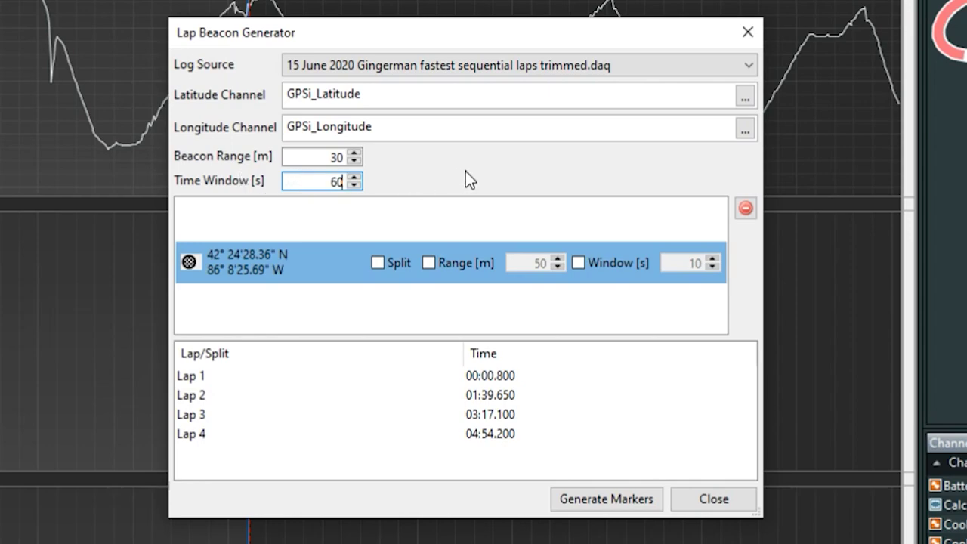
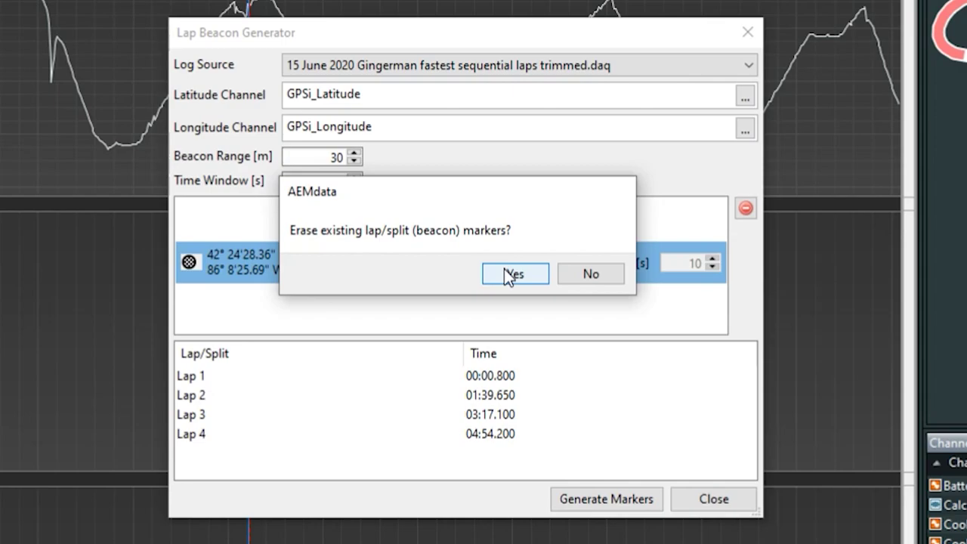
Generate the lap markers, erasing the existing lap/split markers and leaving the track definition as is, and close the generator
left_click(509, 275)
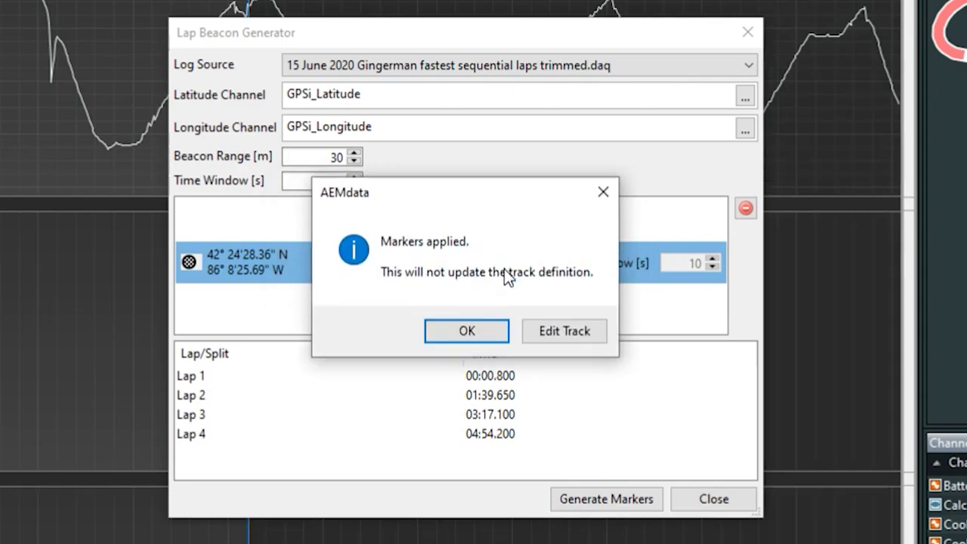
left_click(483, 341)
left_click(716, 505)
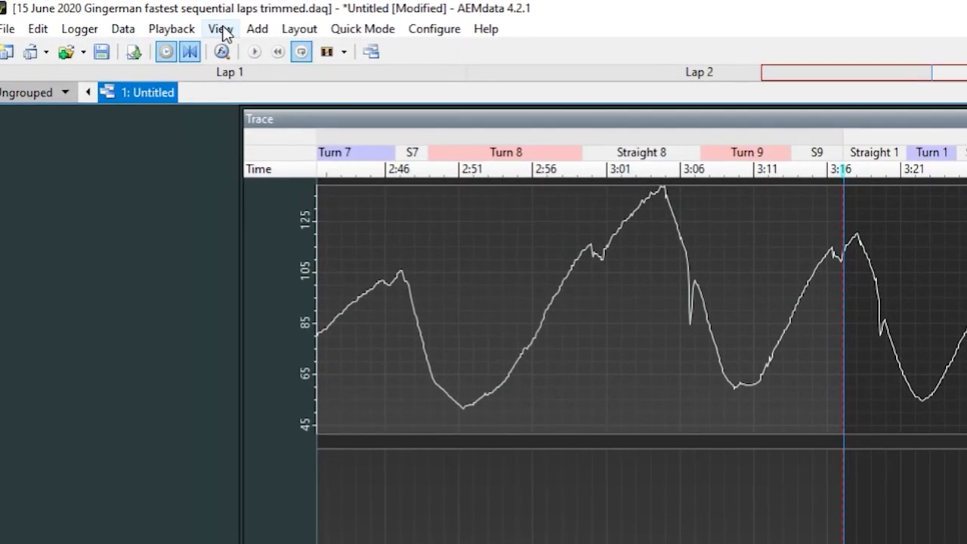
Show the Project Explorer and select the Lap 2 and In entries of the log
left_click(217, 28)
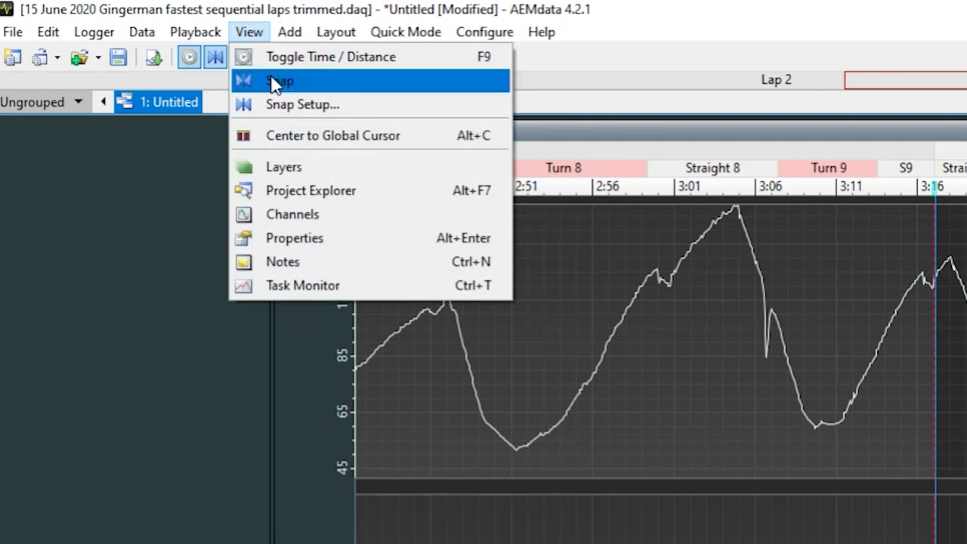
left_click(302, 193)
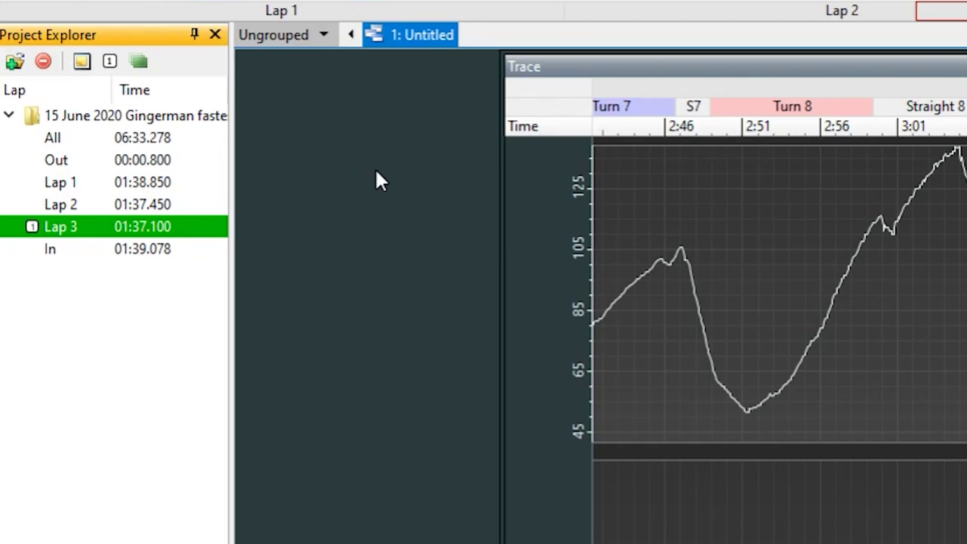
left_click(60, 204)
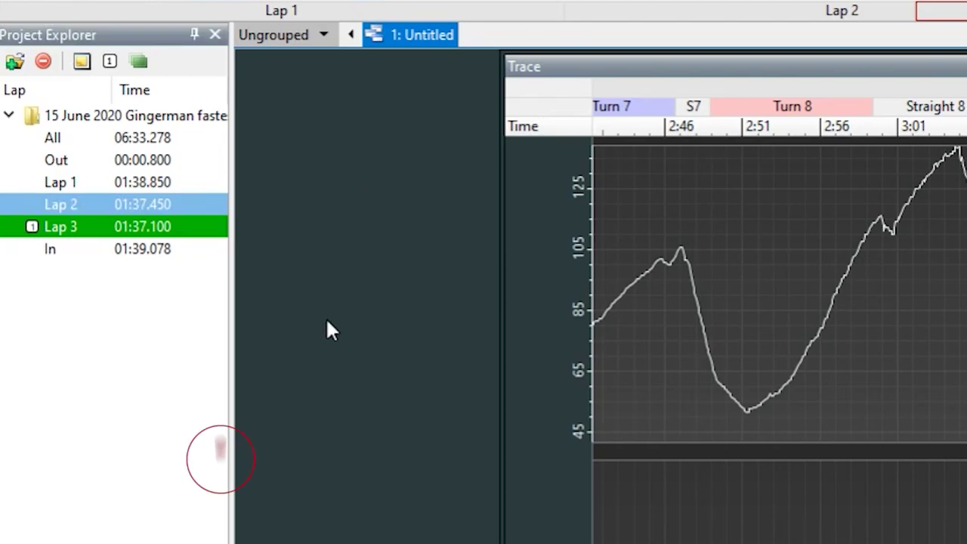
left_click(50, 249)
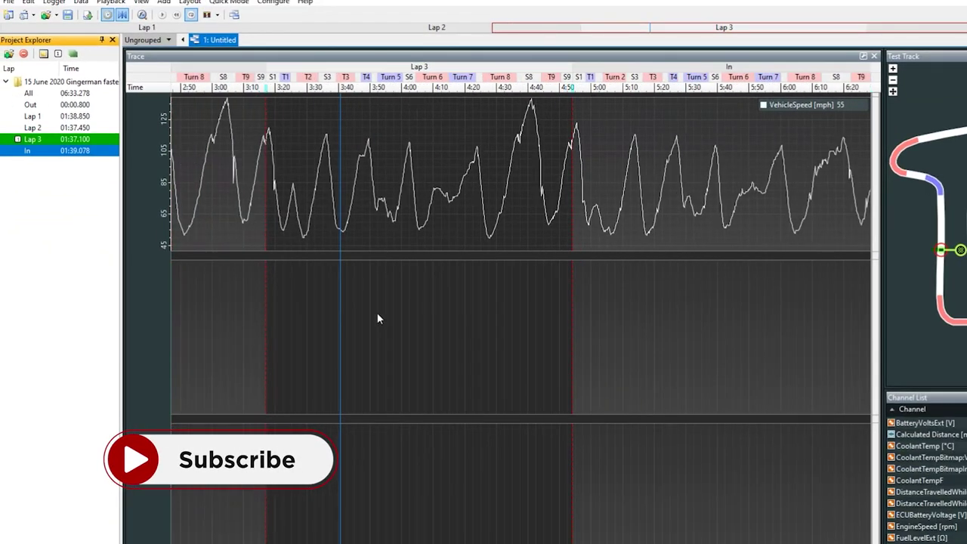
Set lap 2 as the main layer and inspect the vehicle speed trace around turn 2 of lap 3
scroll(378, 316, "down", 3)
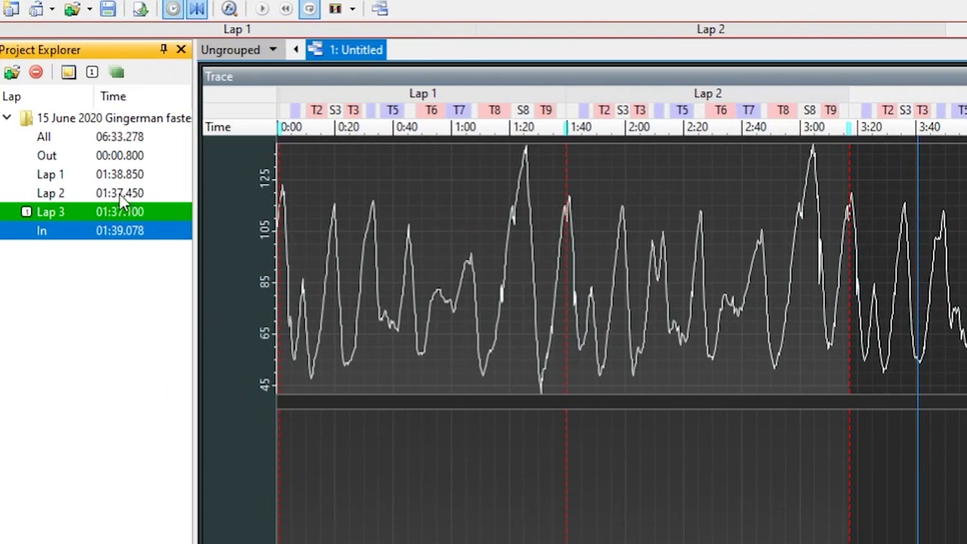
left_click(119, 191)
right_click(119, 192)
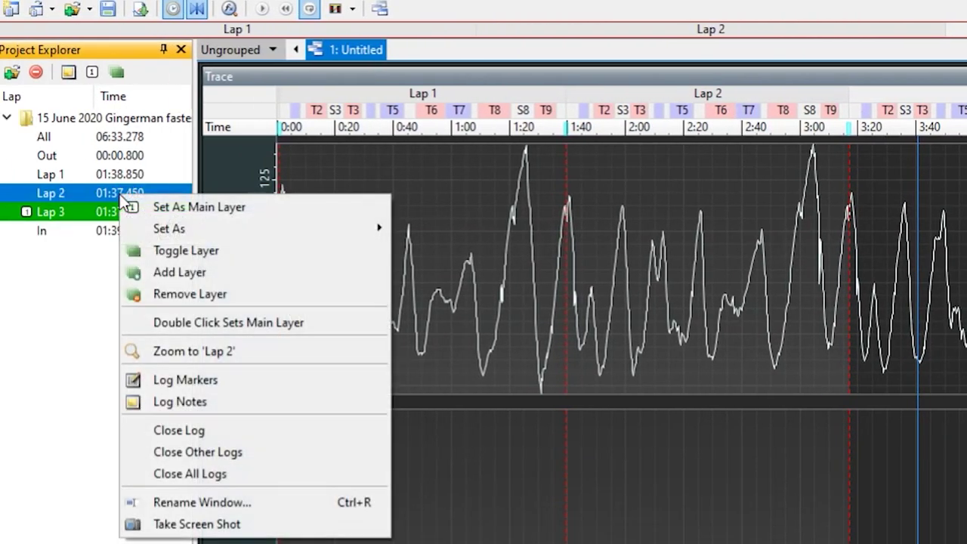
left_click(184, 210)
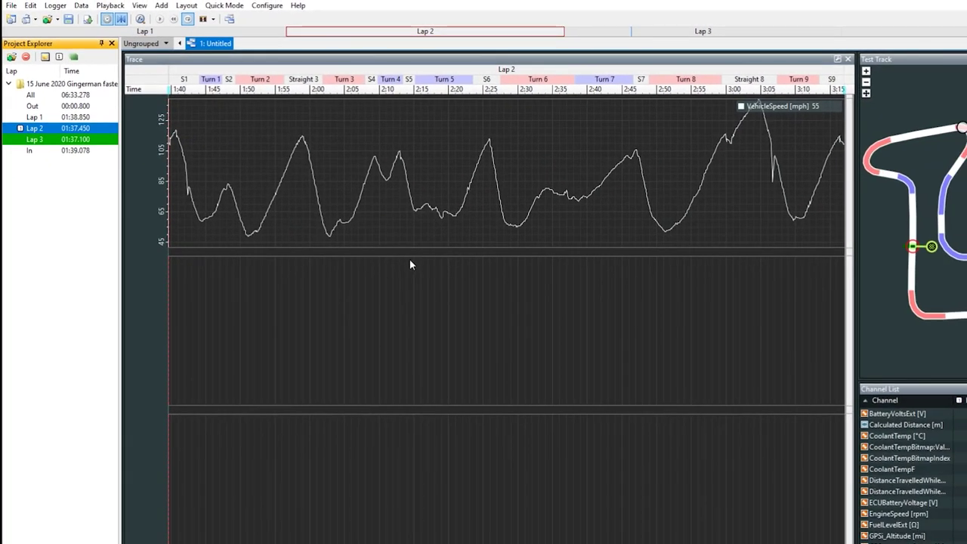
scroll(409, 266, "down", 3)
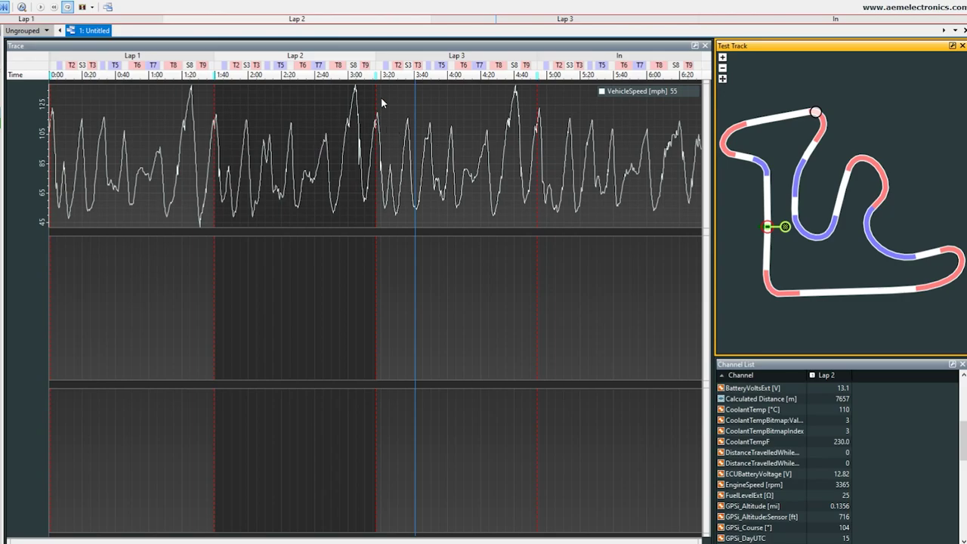
scroll(379, 113, "up", 3)
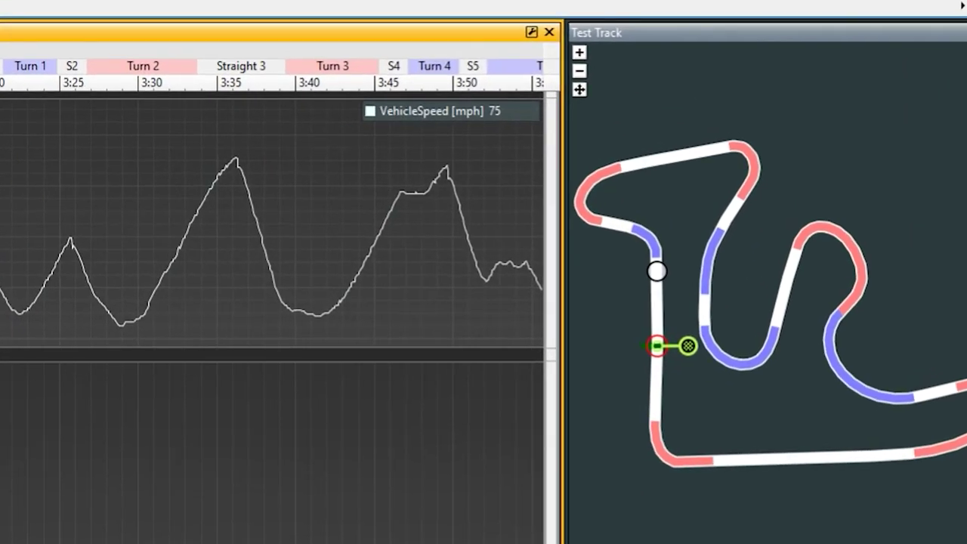
left_click(157, 69)
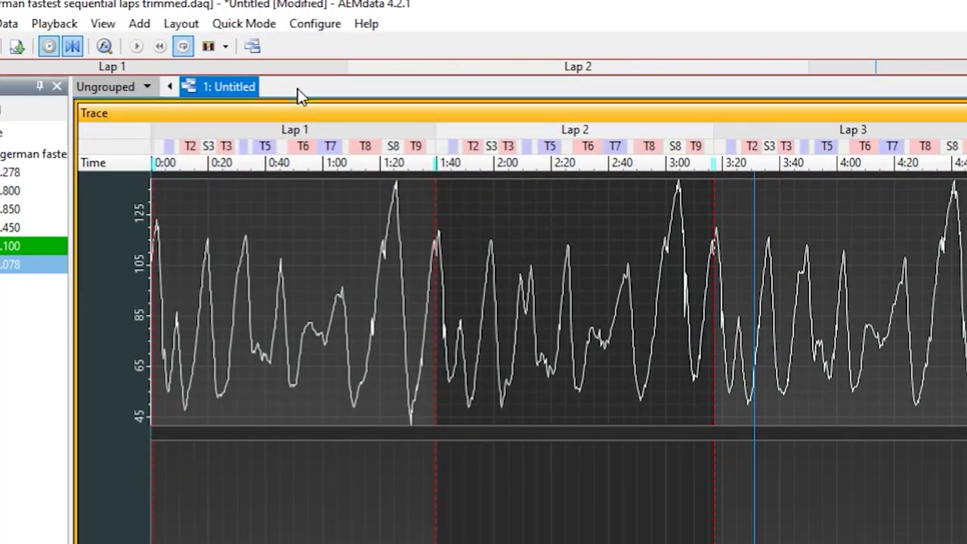
Create a new tab named Time reports with the hourglass icon
right_click(300, 95)
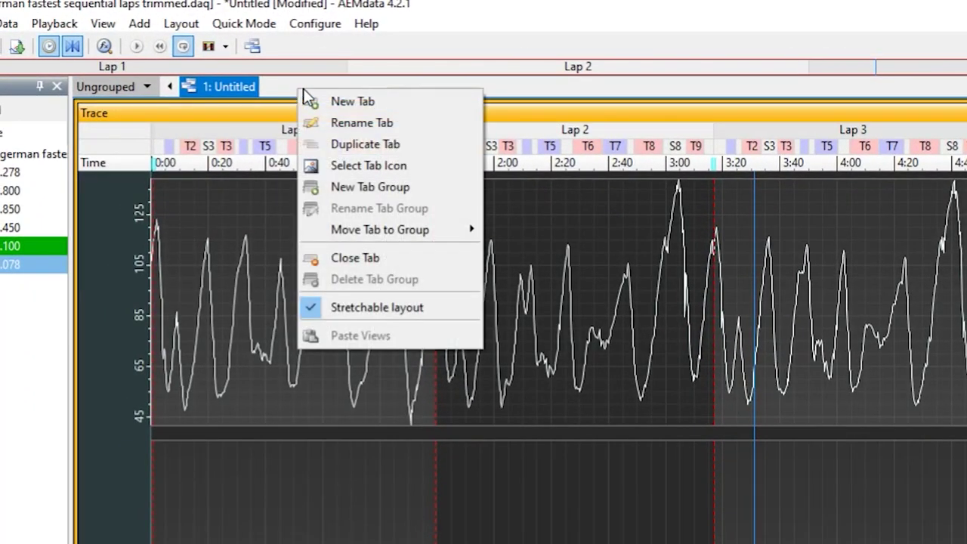
left_click(313, 100)
key("BackSpace")
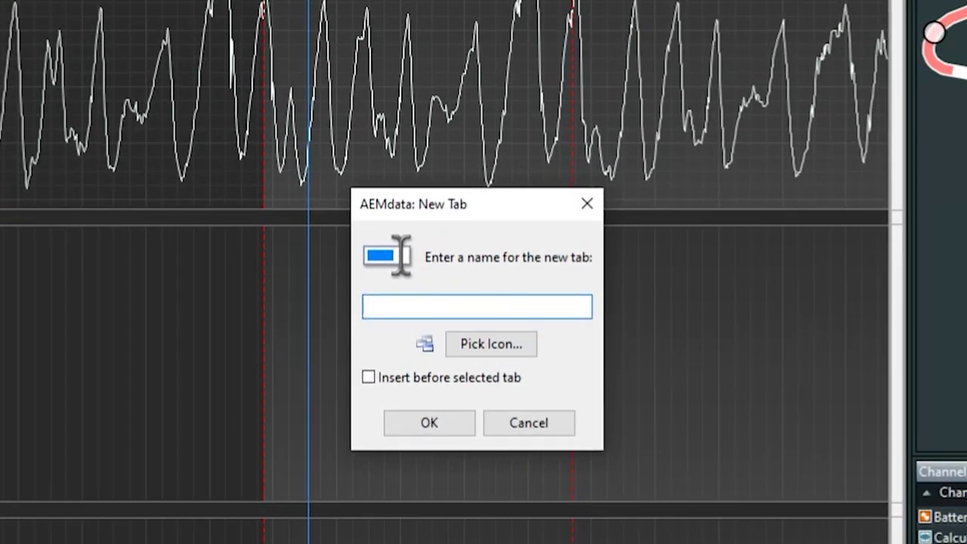
type("Time reports")
left_click(470, 356)
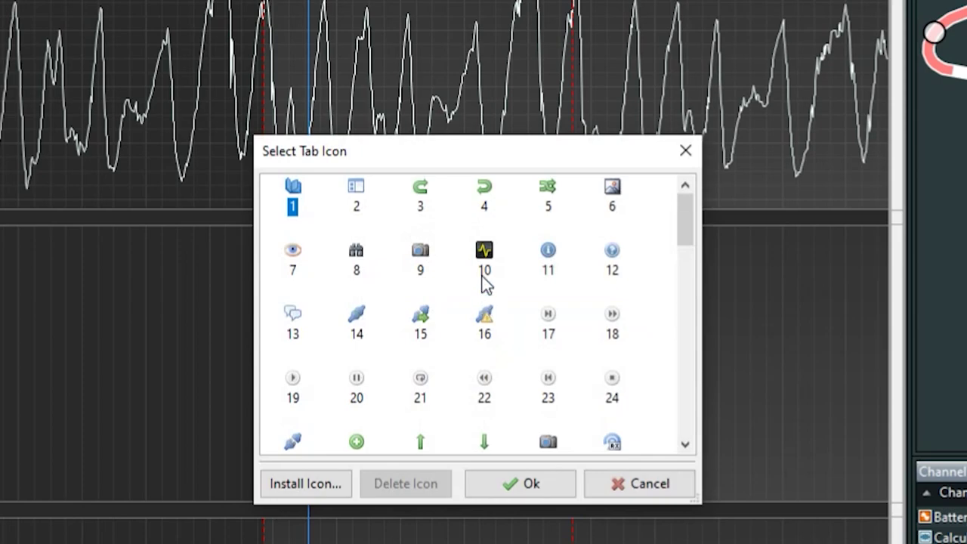
scroll(484, 283, "down", 6)
left_click(547, 306)
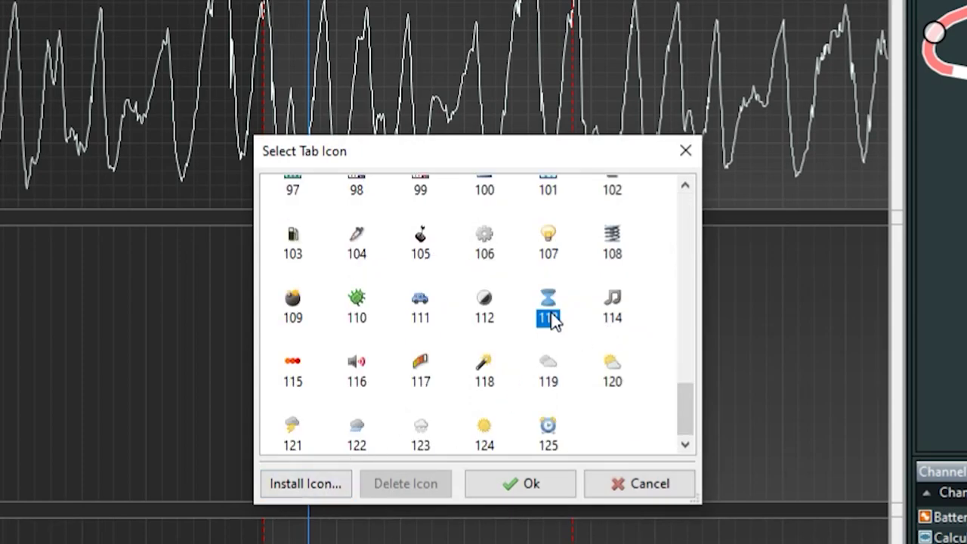
left_click(531, 486)
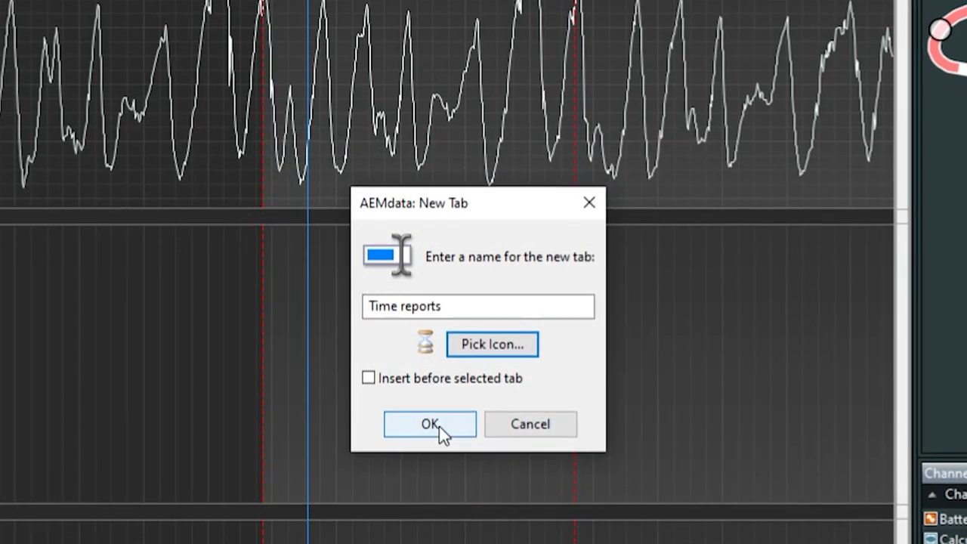
left_click(439, 426)
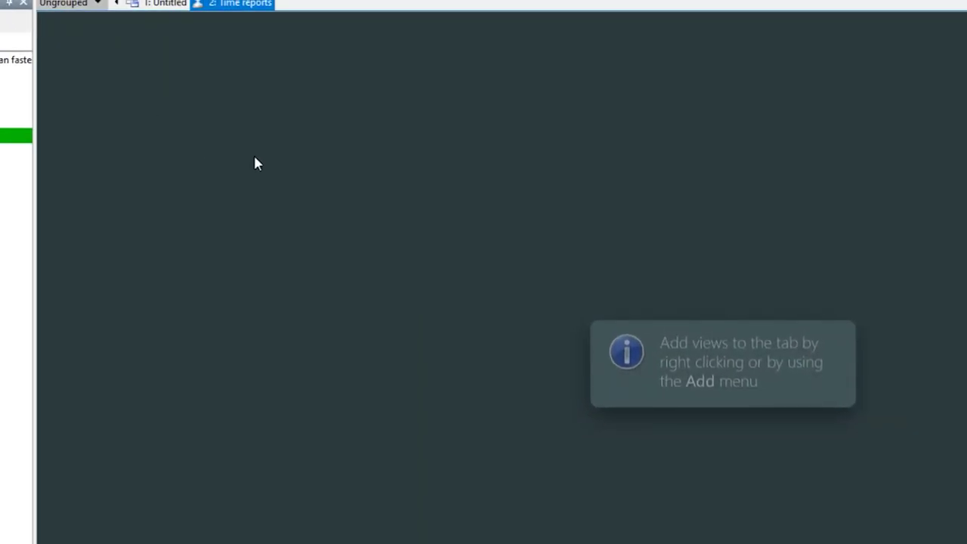
Add a Report: Time view to the Time reports tab
right_click(254, 162)
mouse_move(339, 166)
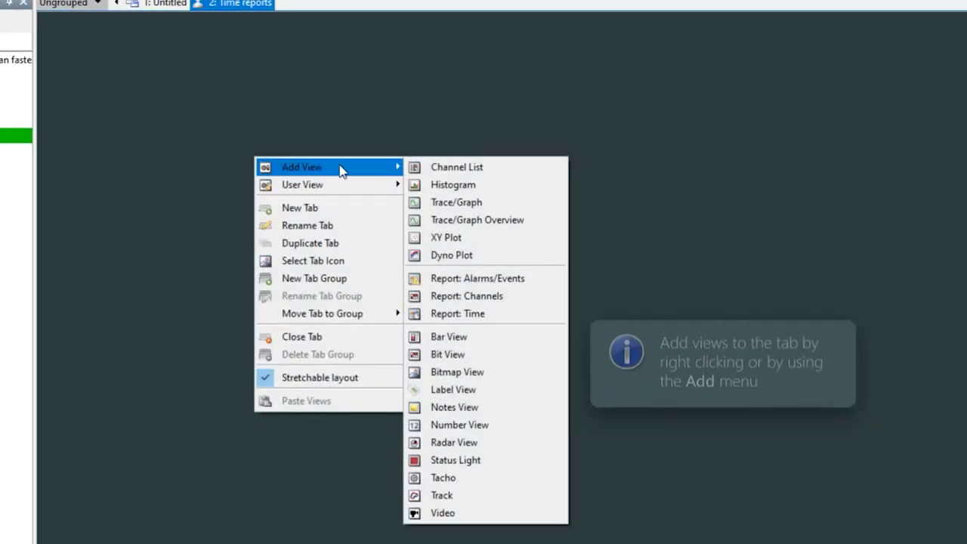
left_click(503, 319)
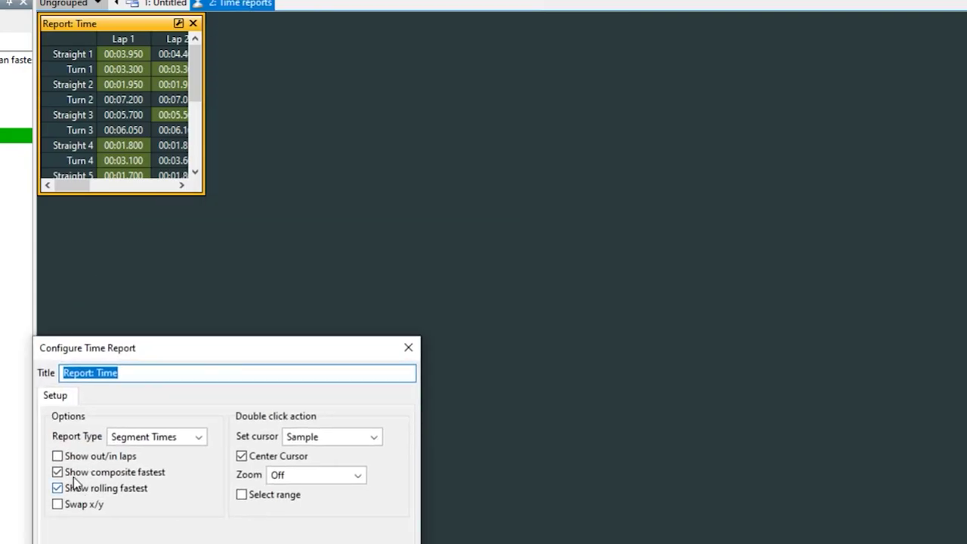
Turn off composite fastest and rolling fastest, enable Swap x/y, and widen the time report across the tab
left_click(73, 474)
left_click(58, 488)
left_click(57, 504)
left_click_drag(205, 151, 597, 152)
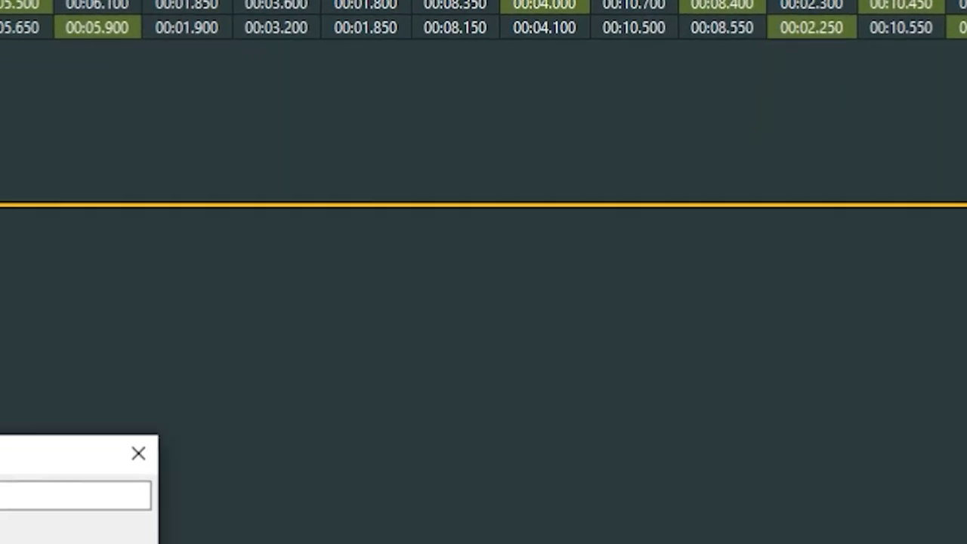
left_click_drag(15, 456, 597, 24)
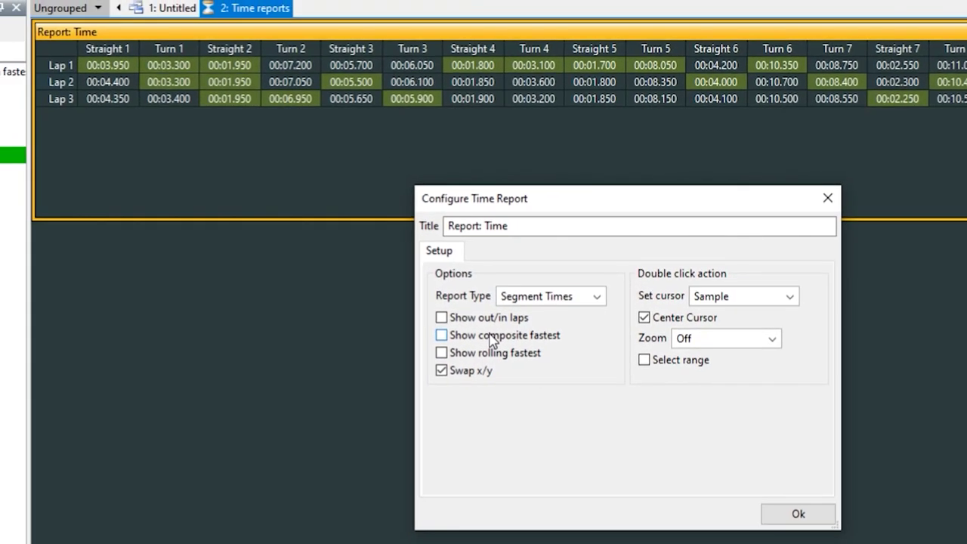
Show the composite fastest and rolling fastest rows in the time report, keeping its settings dialog clear of the table
left_click(312, 199)
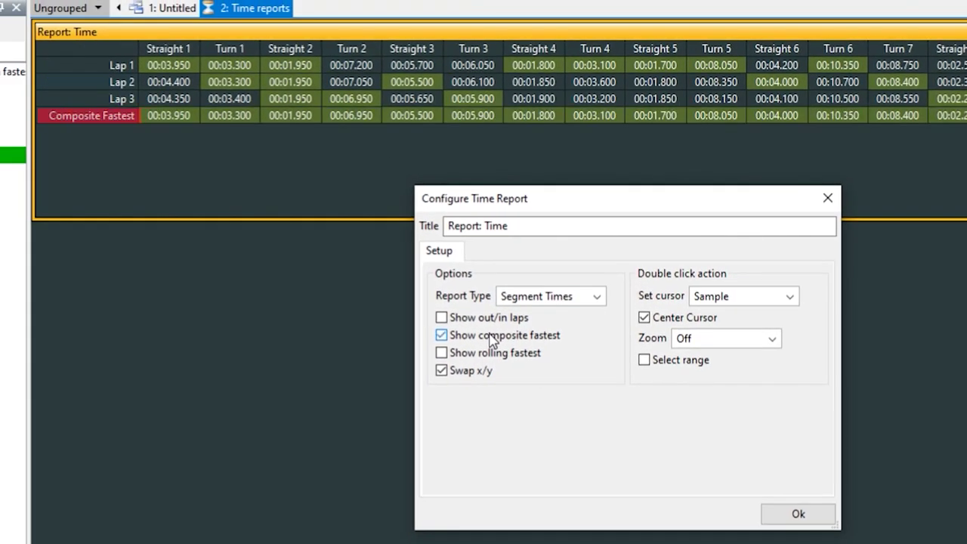
left_click_drag(555, 207, 550, 250)
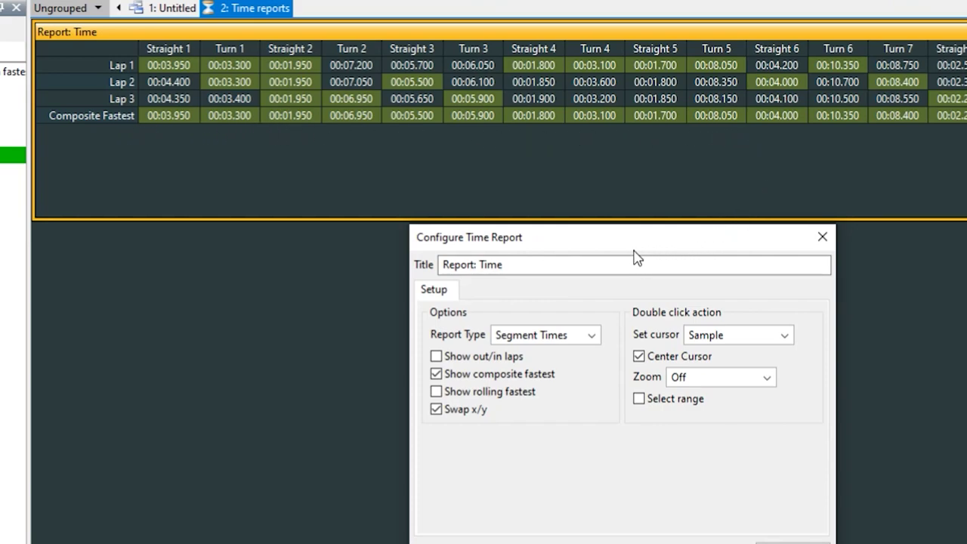
left_click_drag(554, 249, 649, 248)
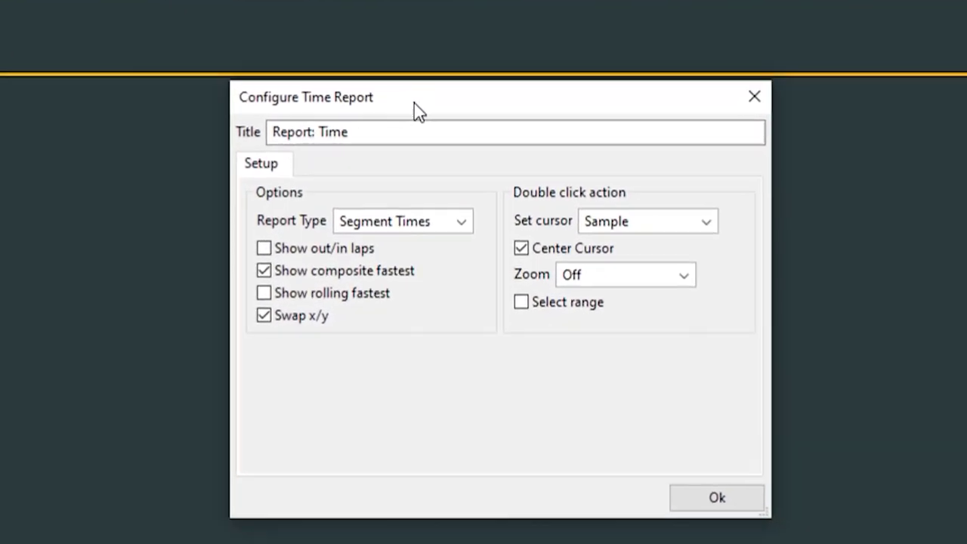
left_click(251, 285)
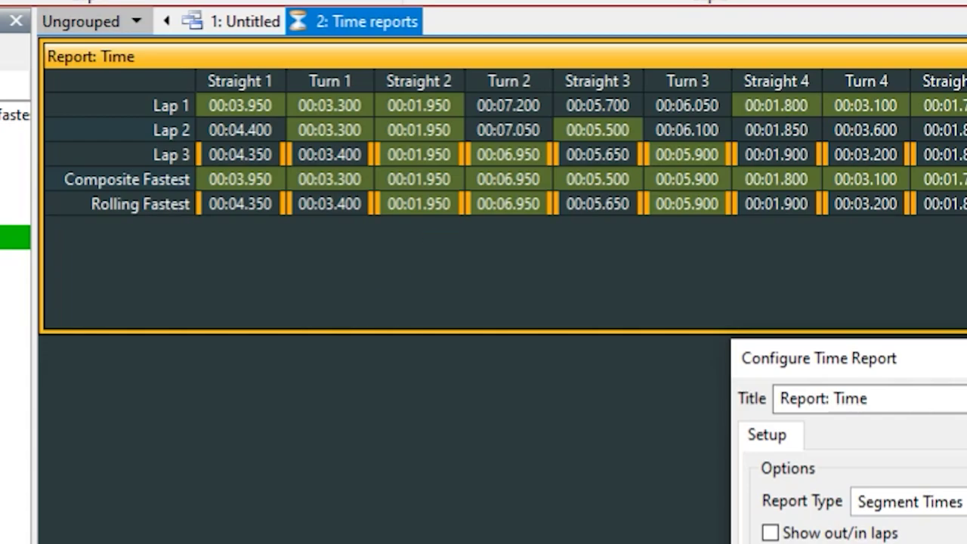
left_click_drag(930, 372, 735, 373)
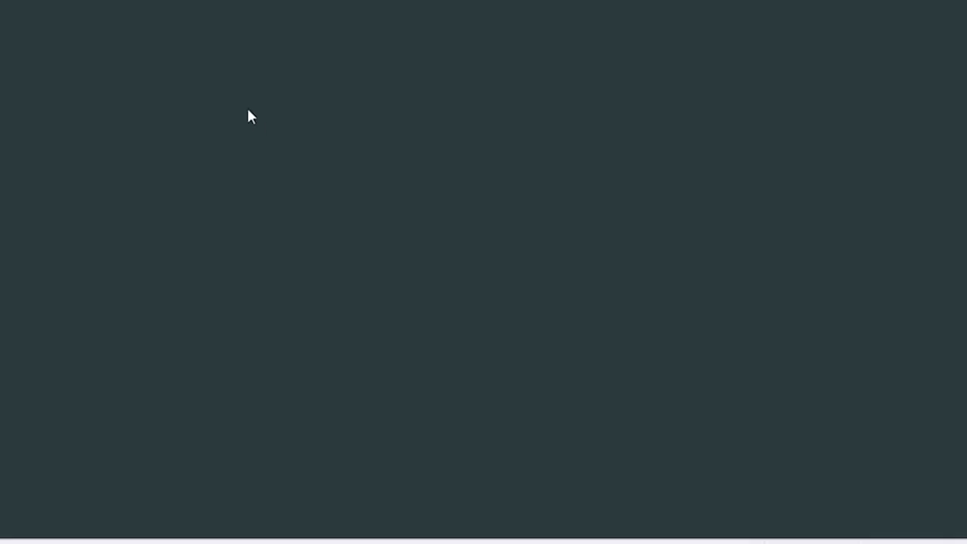
Add a Report: Channels view in the empty area below the time report
right_click(249, 116)
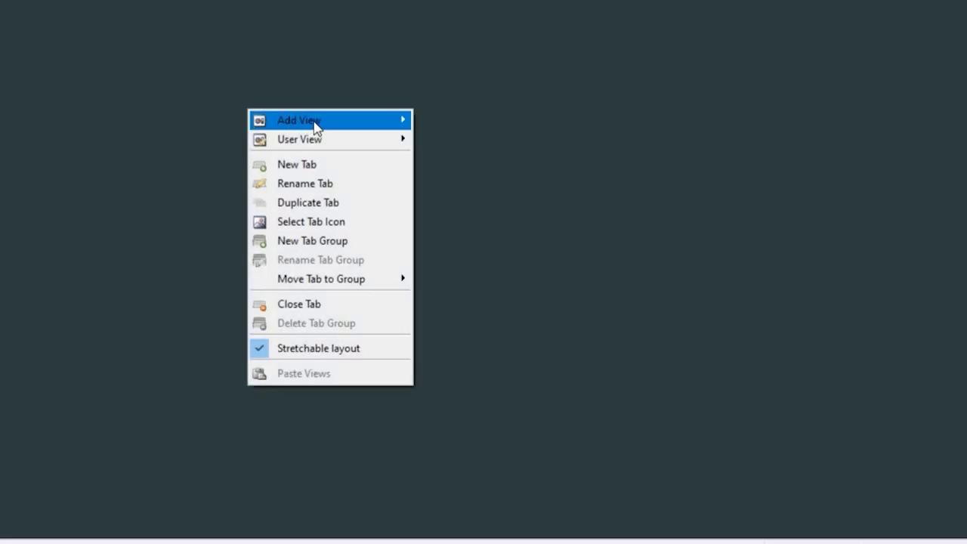
mouse_move(316, 129)
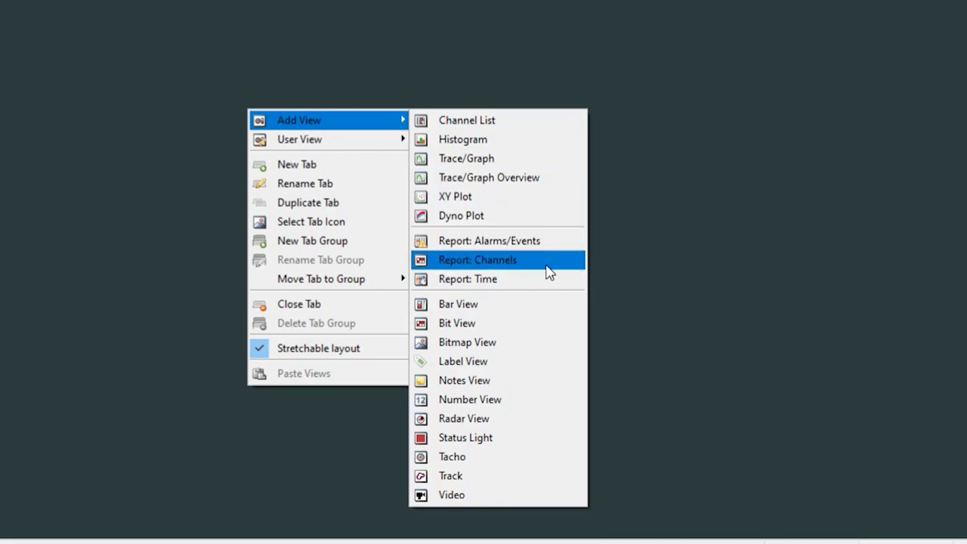
left_click(592, 353)
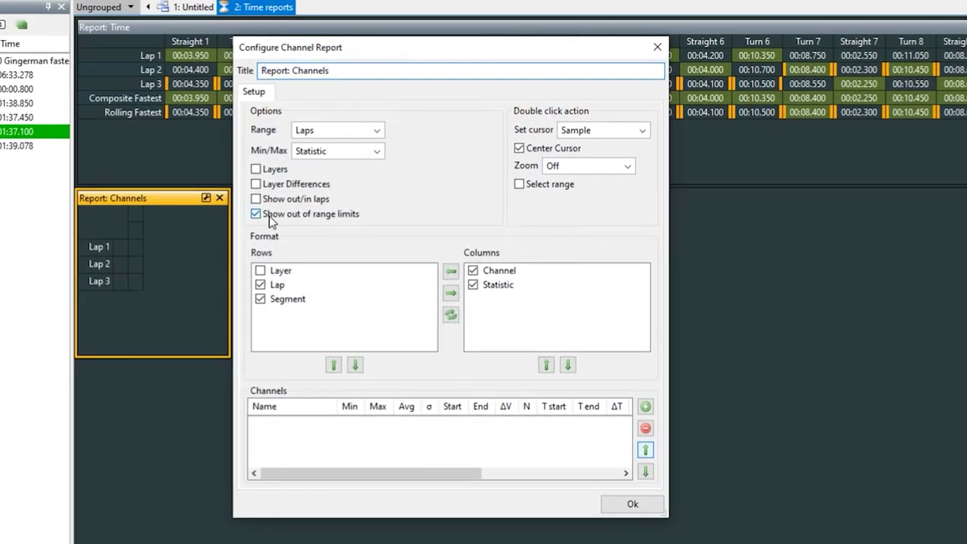
Turn off the display of out of range limits in the channel report's options
left_click(269, 216)
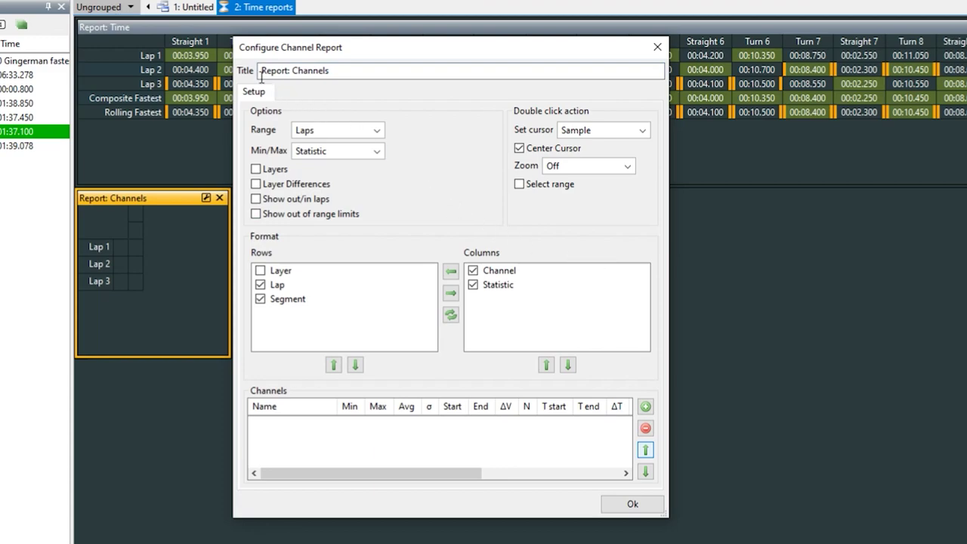
left_click_drag(354, 73, 261, 71)
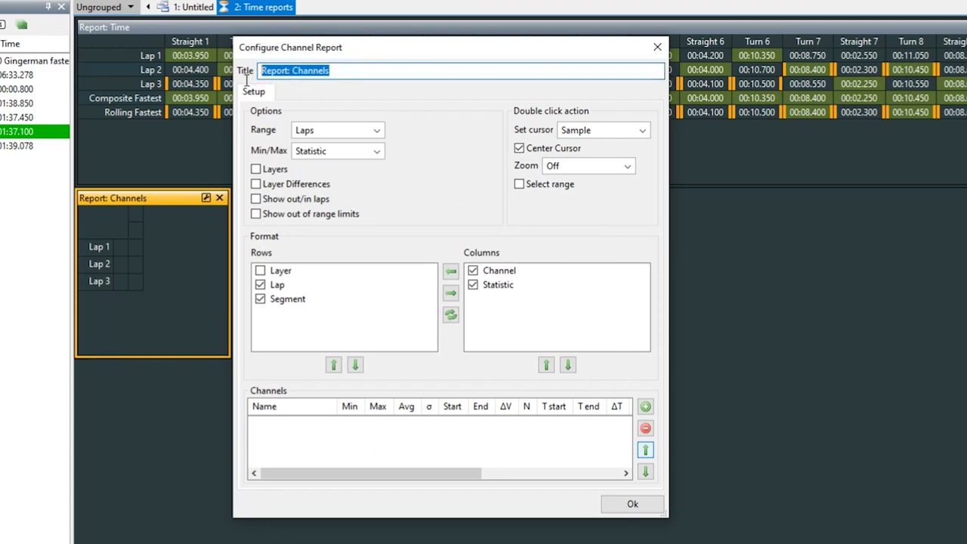
left_click(482, 233)
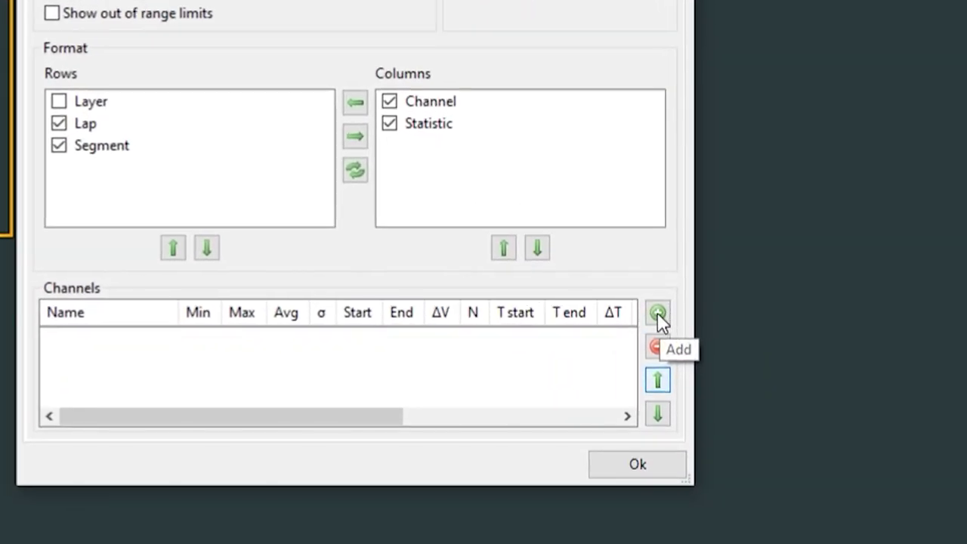
Add the VehicleSpeed [mph] channel to the channel report and widen the report to fit all its statistic columns
left_click(657, 312)
left_click_drag(635, 209, 655, 451)
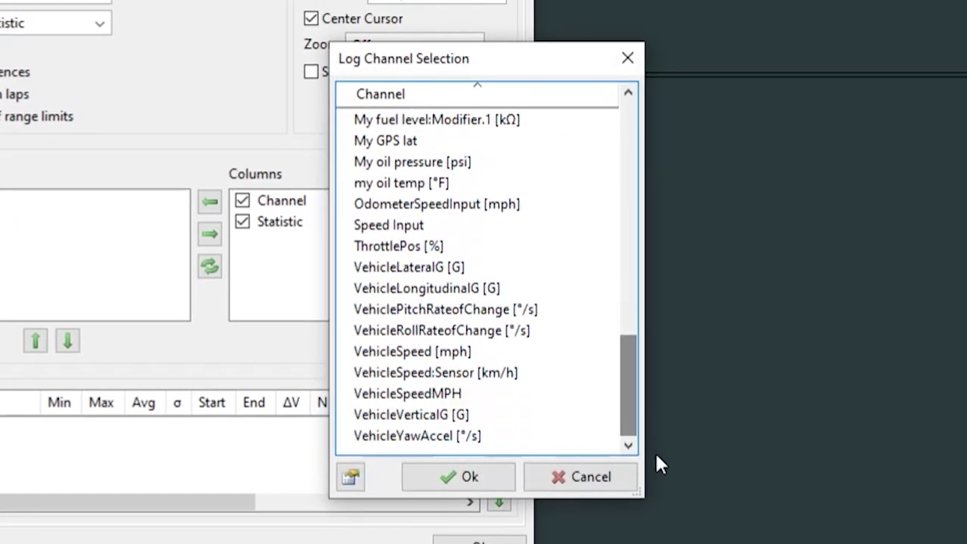
left_click(446, 351)
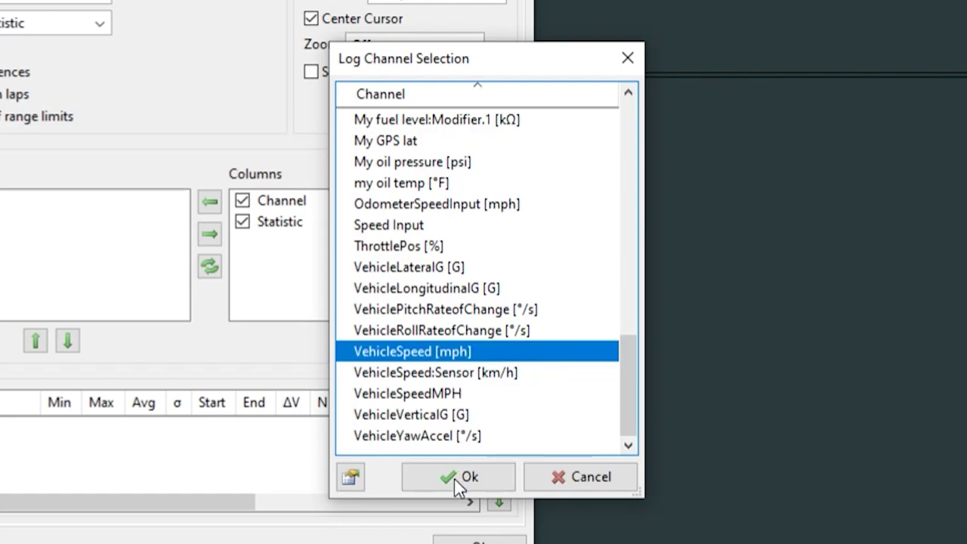
left_click(458, 484)
left_click(600, 504)
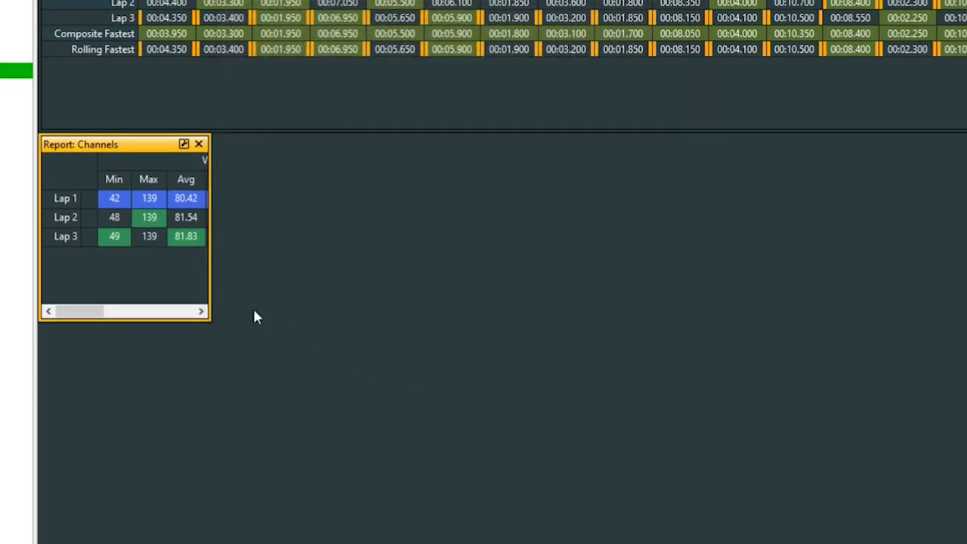
left_click_drag(248, 312, 732, 326)
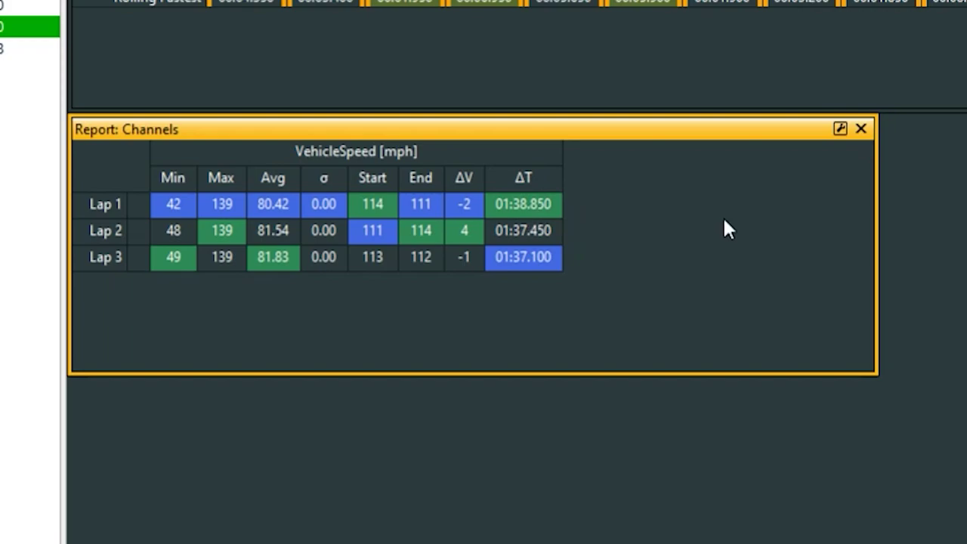
Set the channel report's range to Corners and enlarge the report to fit more rows
left_click(841, 128)
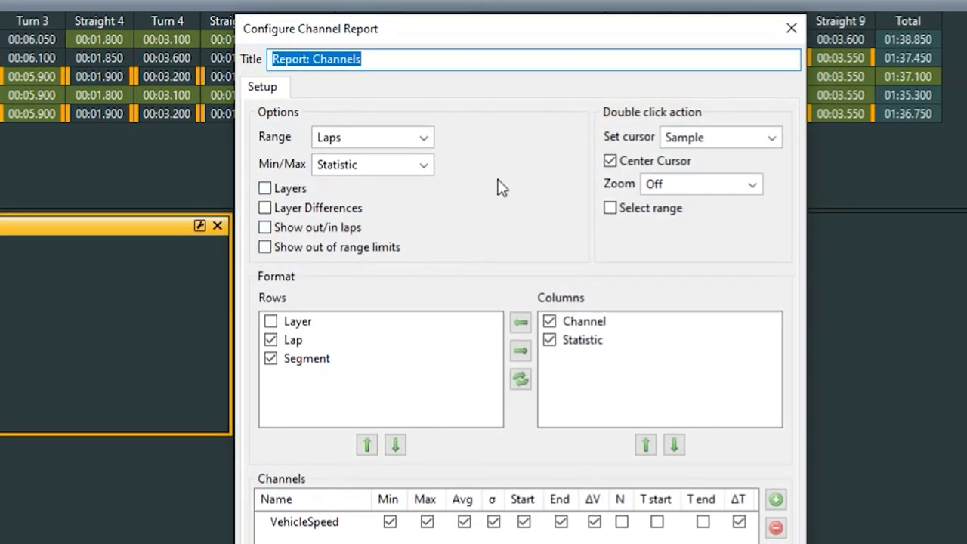
left_click(423, 142)
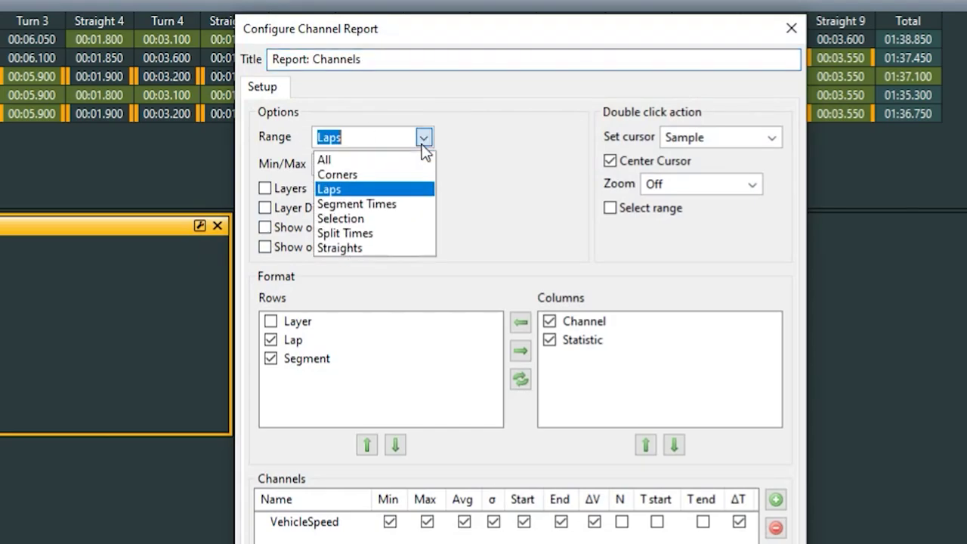
left_click(400, 175)
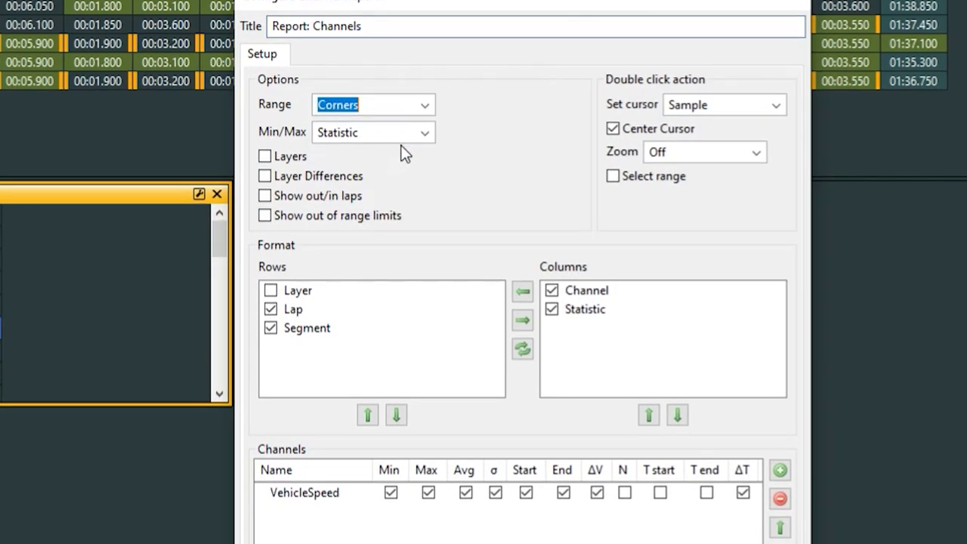
left_click(788, 486)
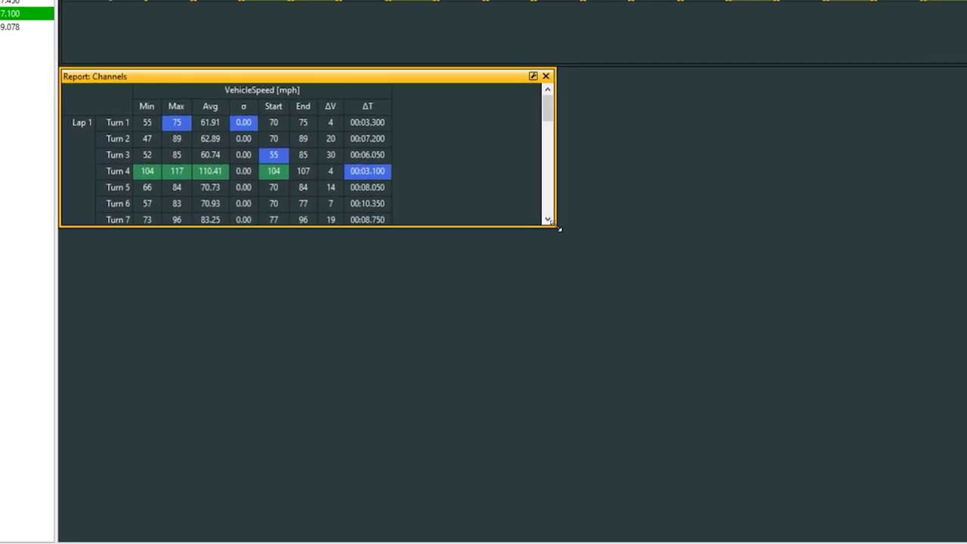
left_click_drag(559, 228, 770, 540)
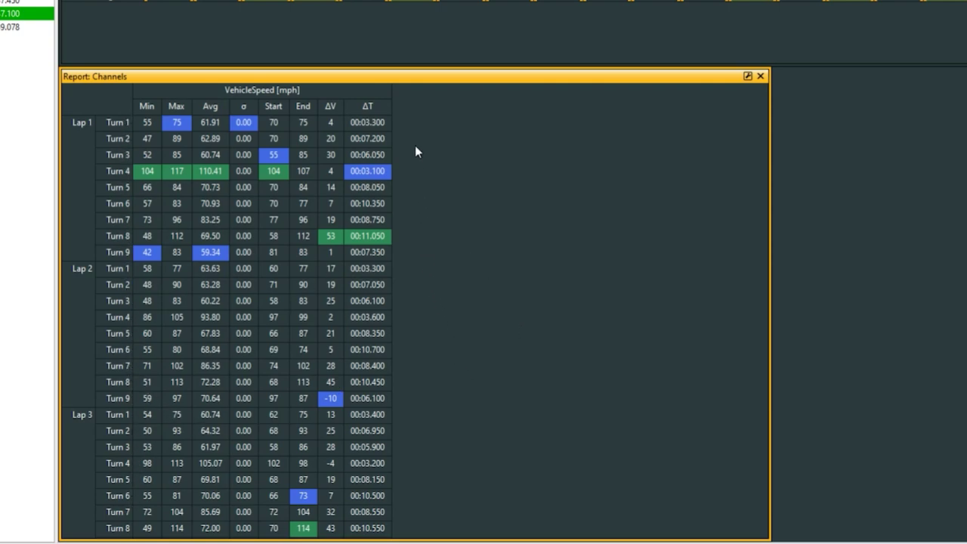
Set the channel report's range to Segment Times and extend the report's height downward
left_click(747, 76)
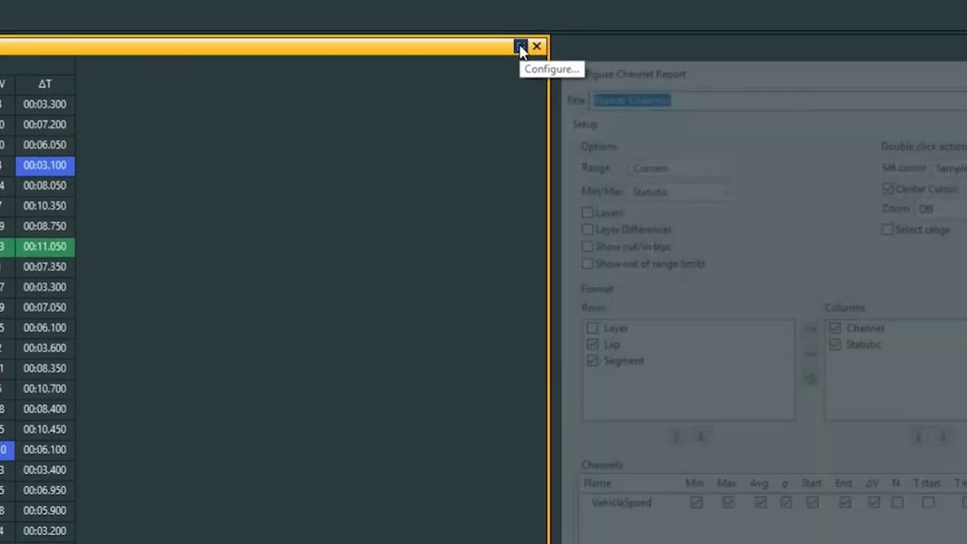
left_click(582, 160)
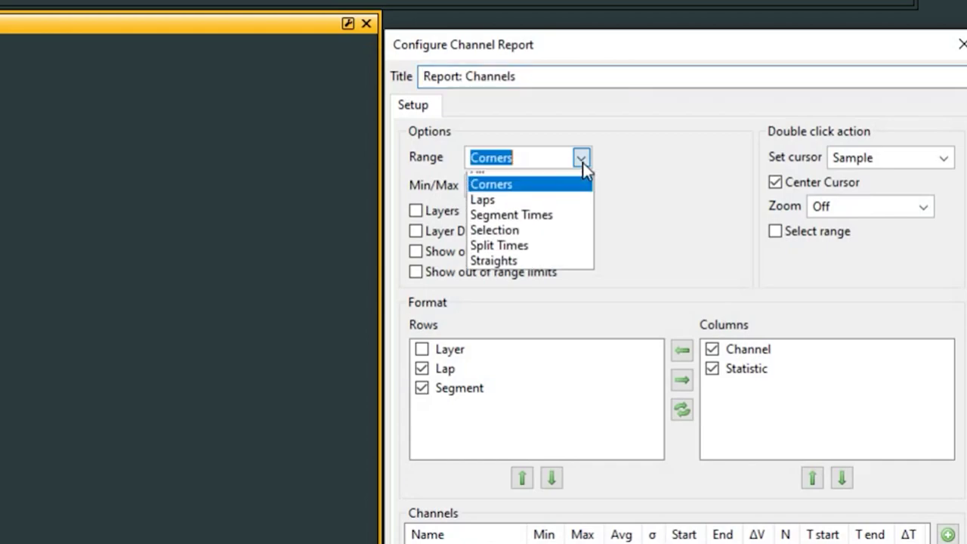
left_click(561, 230)
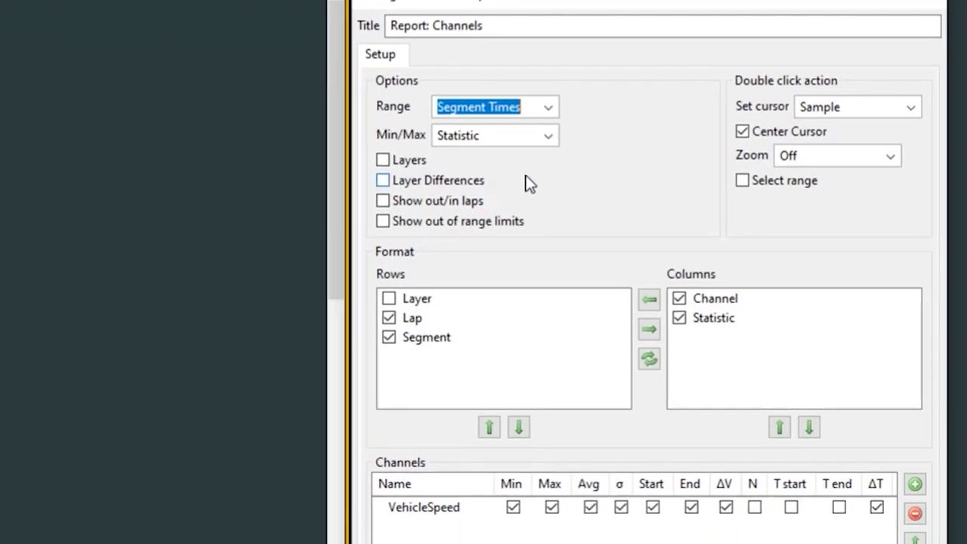
left_click(820, 493)
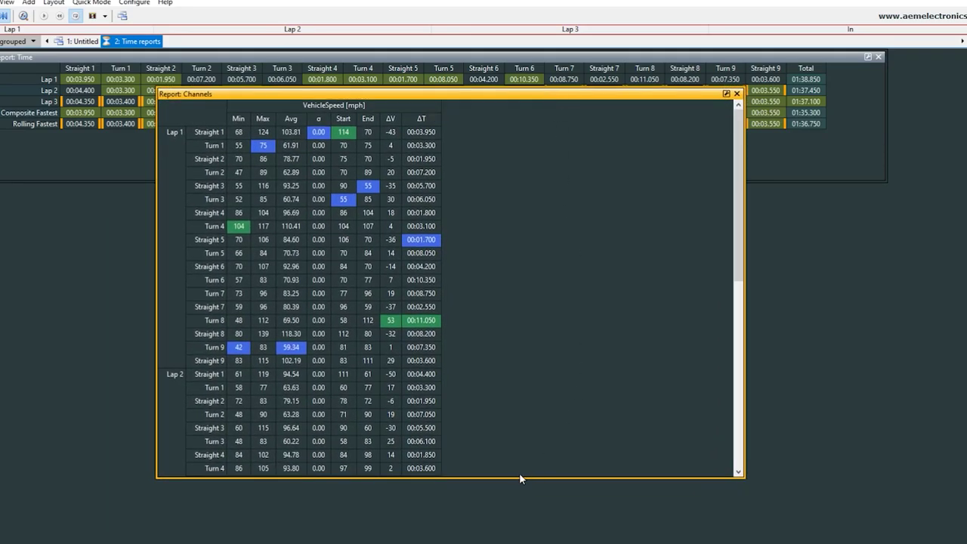
left_click_drag(521, 476, 520, 541)
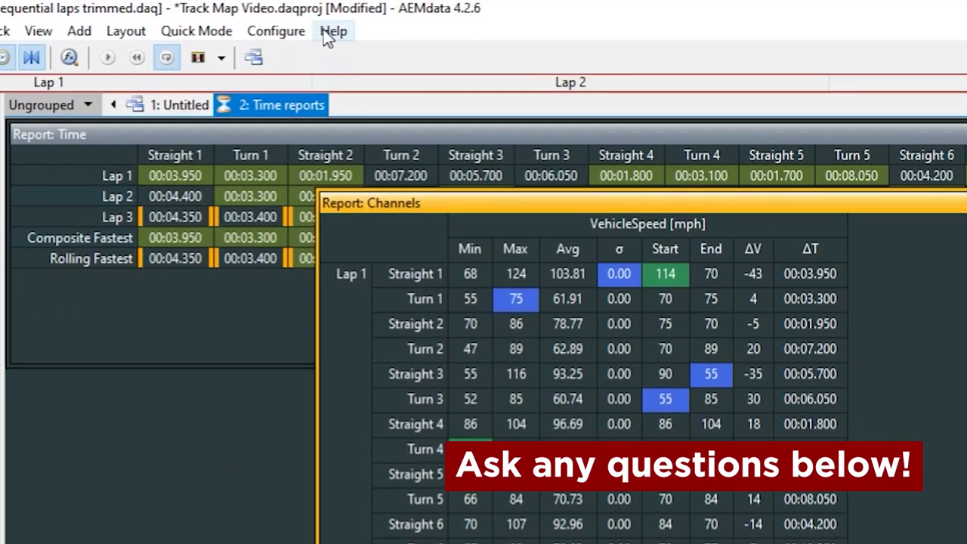
Open the program's help and search it for "time reports"
left_click(323, 30)
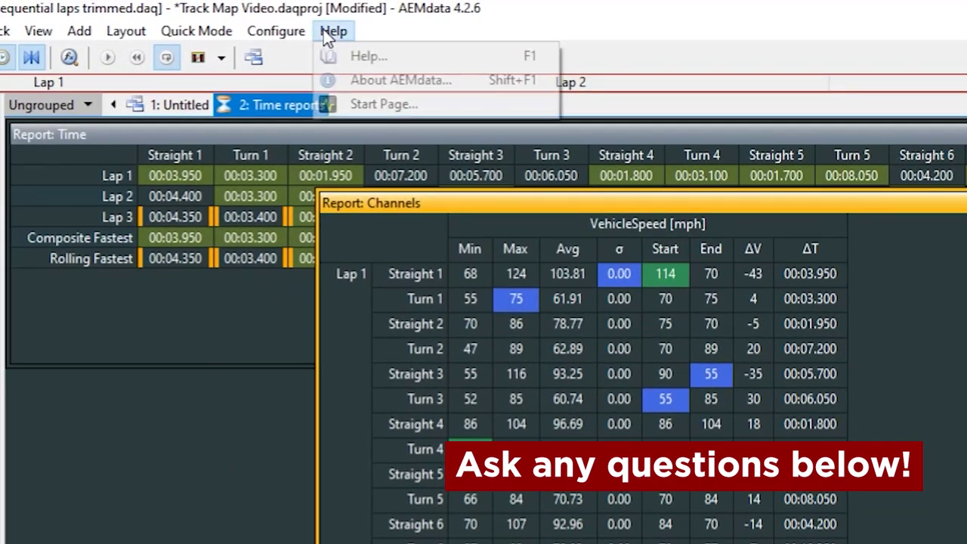
left_click(368, 56)
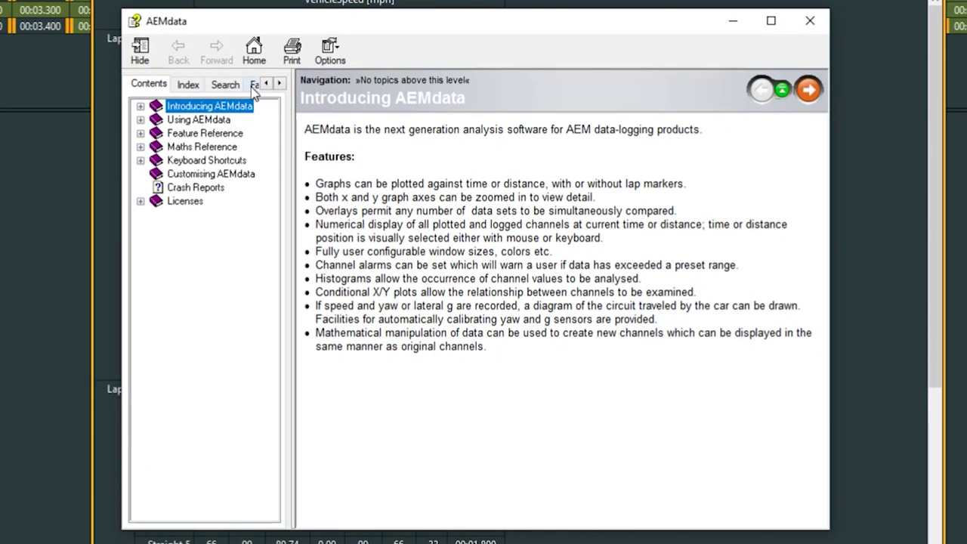
left_click(226, 85)
type("time reports")
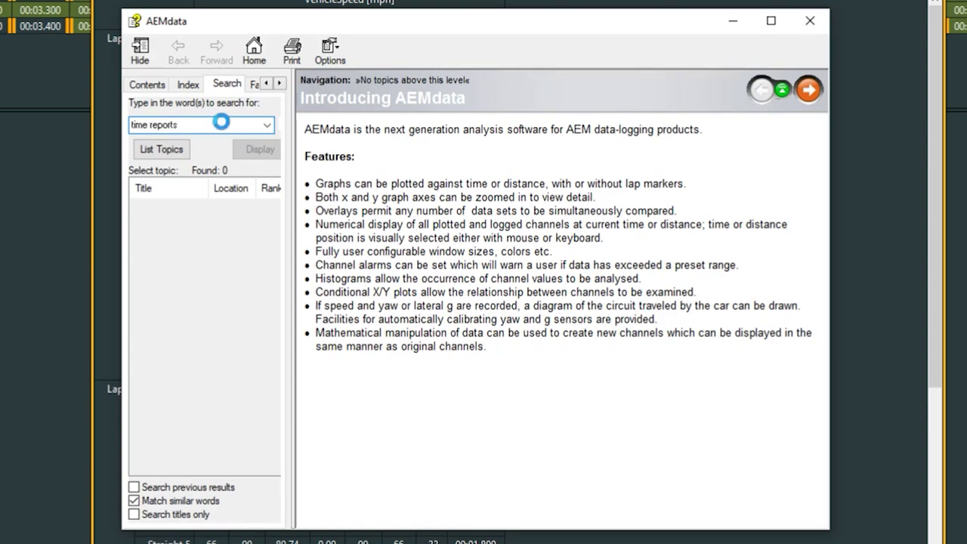
key("Return")
Read the Report: Time and Report: Channels help topics from the search results
left_click(185, 251)
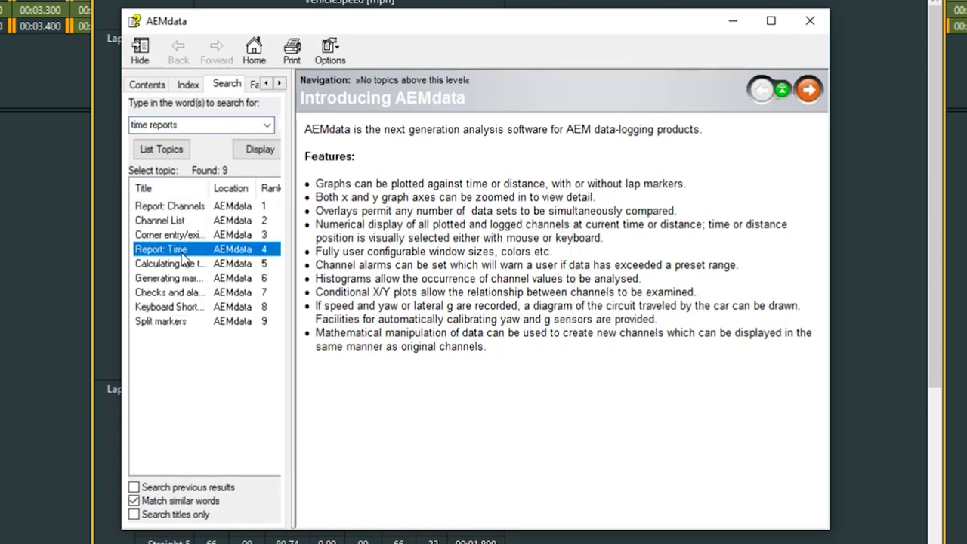
left_click(183, 253)
left_click_drag(820, 148, 843, 128)
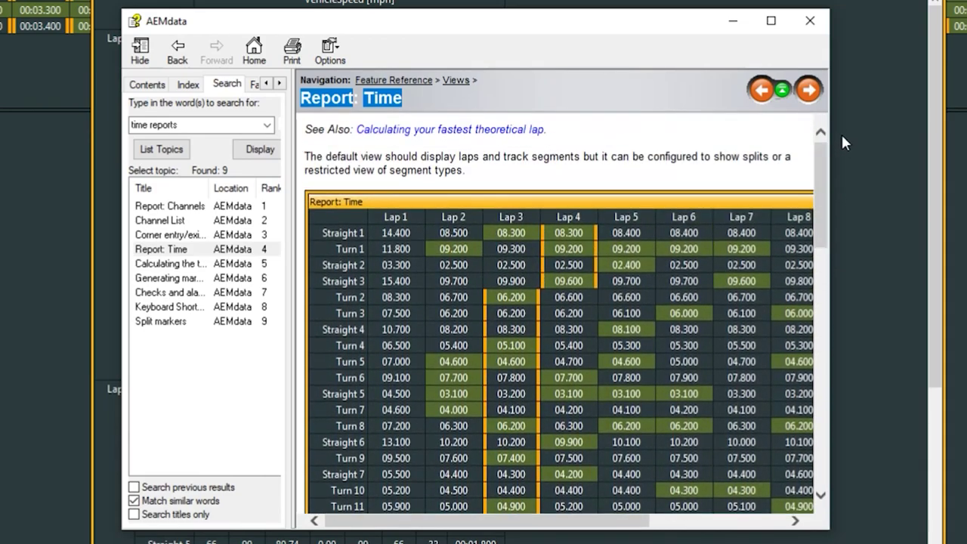
double_click(220, 208)
left_click_drag(830, 215, 835, 320)
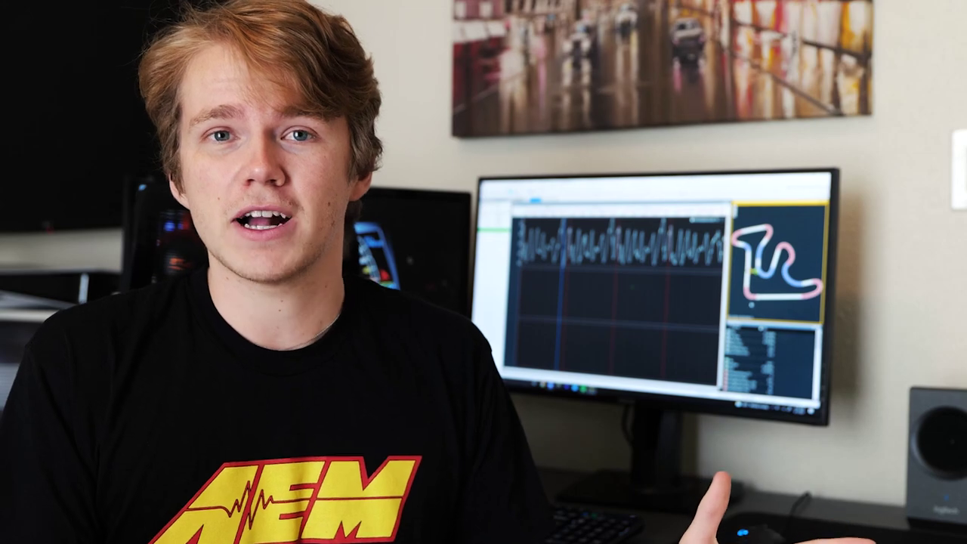